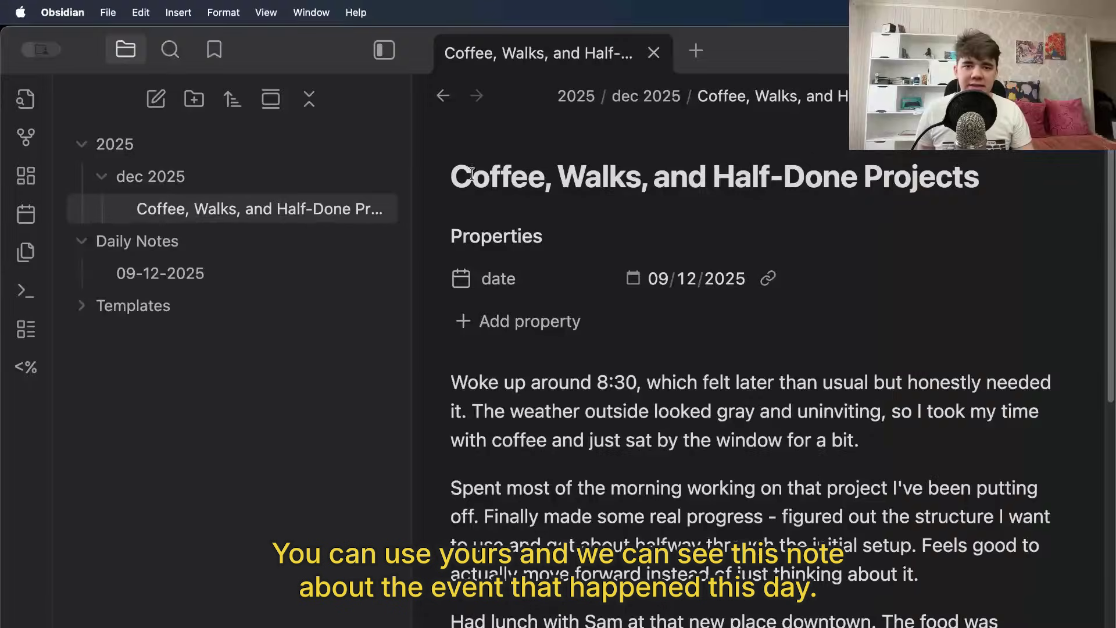
# Step: Look over the 09-12-2025 daily note and open the Coffee, Walks, and Half-Done Projects note it links to
pyautogui.moveTo(453, 174)
pyautogui.mouseDown()
pyautogui.moveTo(913, 201)
pyautogui.moveTo(449, 170)
pyautogui.mouseUp()
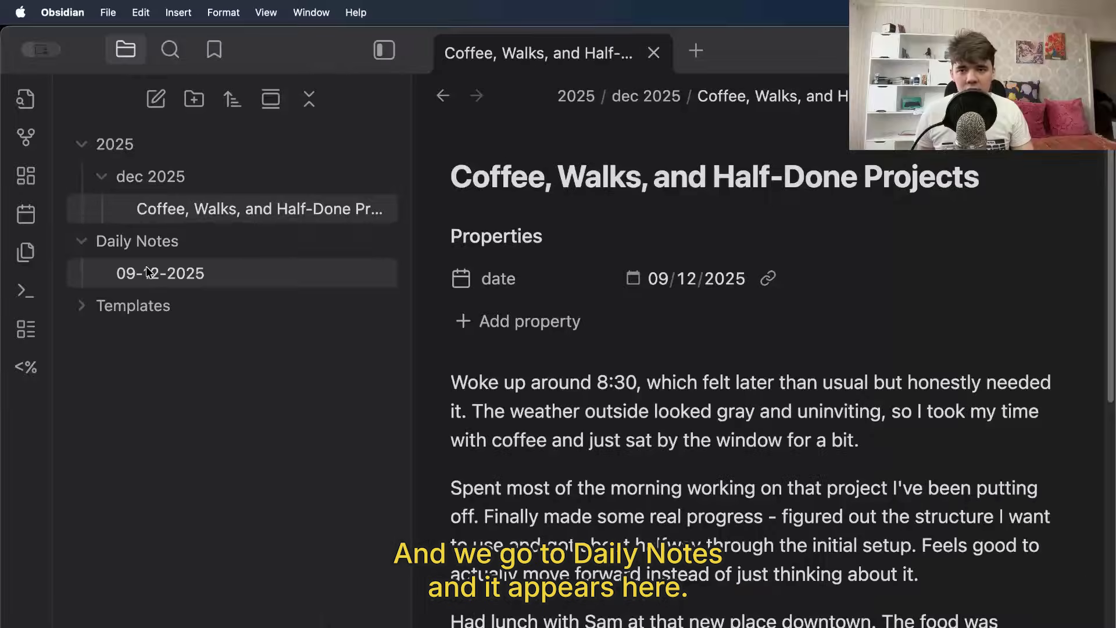
pyautogui.click(142, 274)
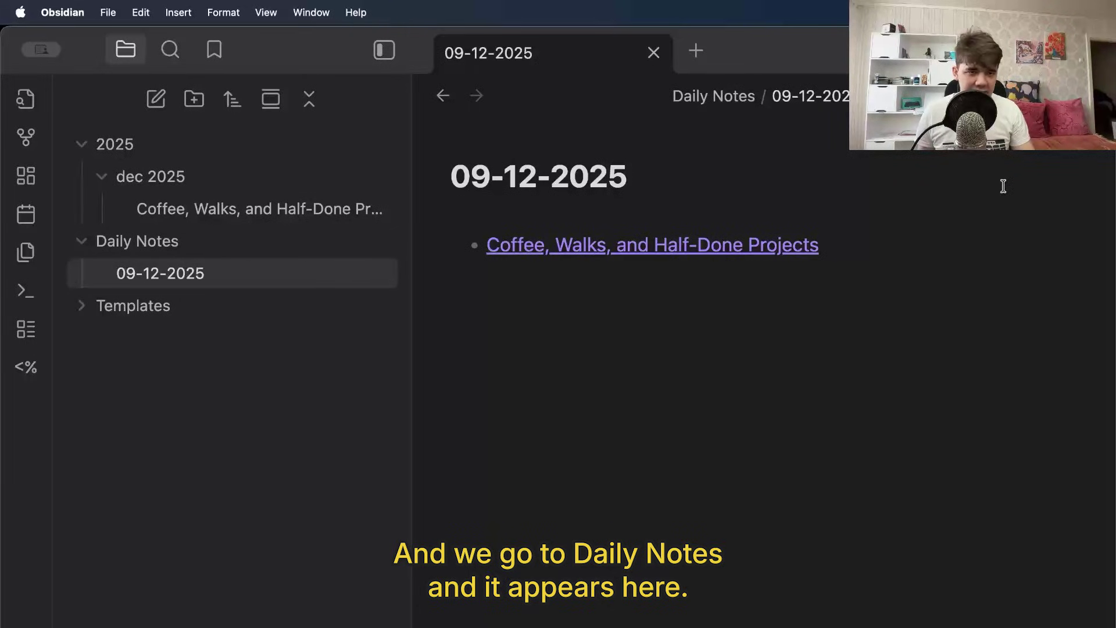
pyautogui.press('super+e')
pyautogui.scroll(-7, 639, 250)
pyautogui.scroll(4, 628, 279)
pyautogui.press('super+e')
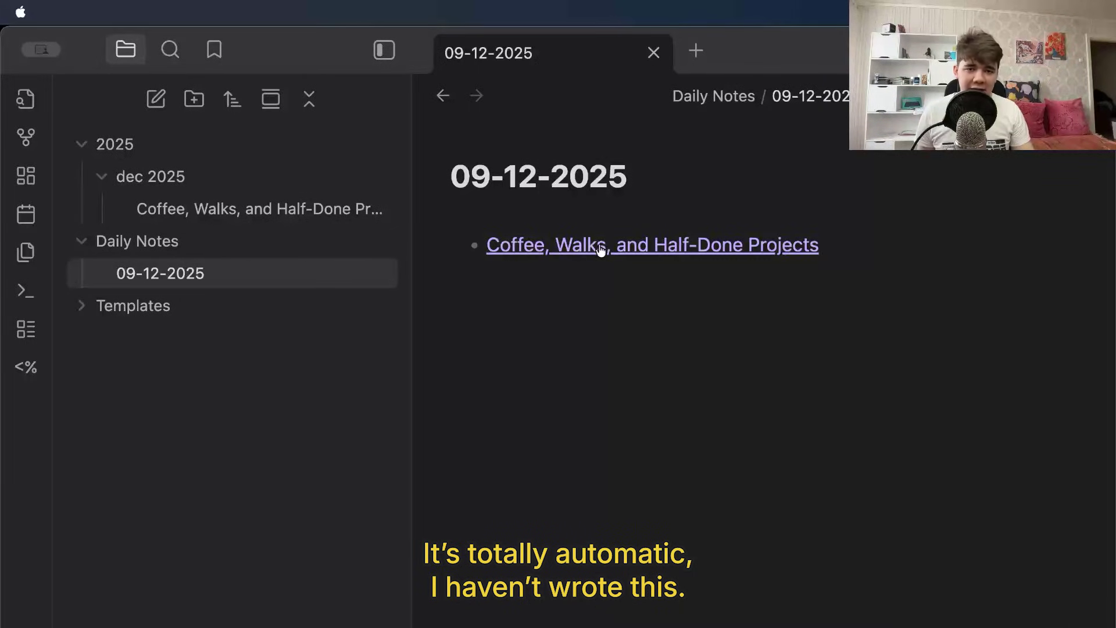
pyautogui.click(249, 215)
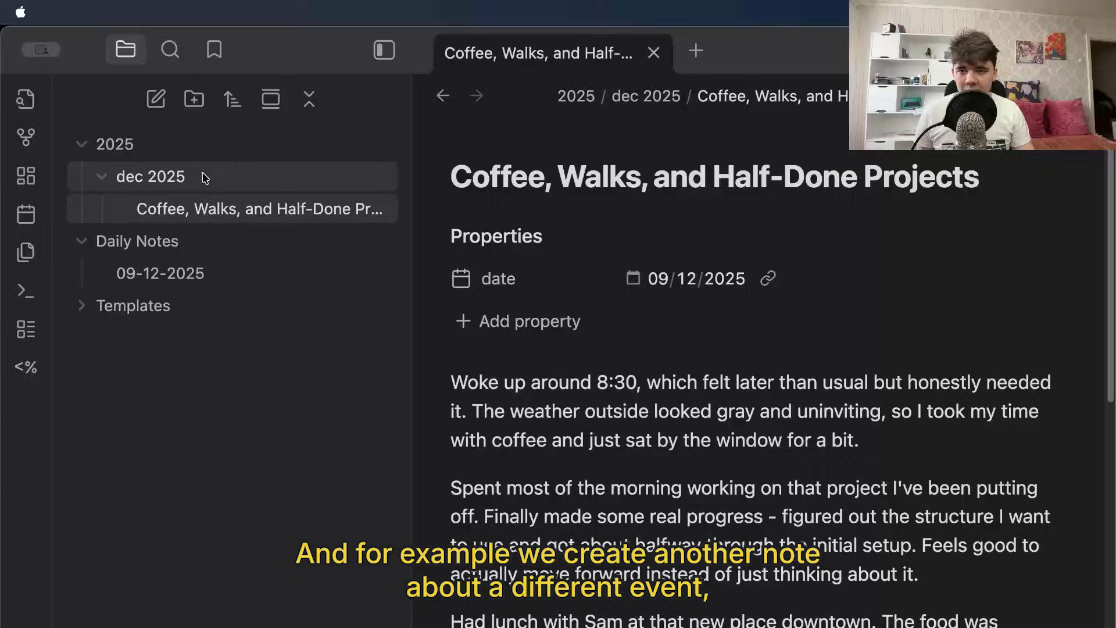
# Step: Create a note in the dec 2025 folder and title it as a meeting with a named contact
pyautogui.click(156, 98)
pyautogui.write('Note')
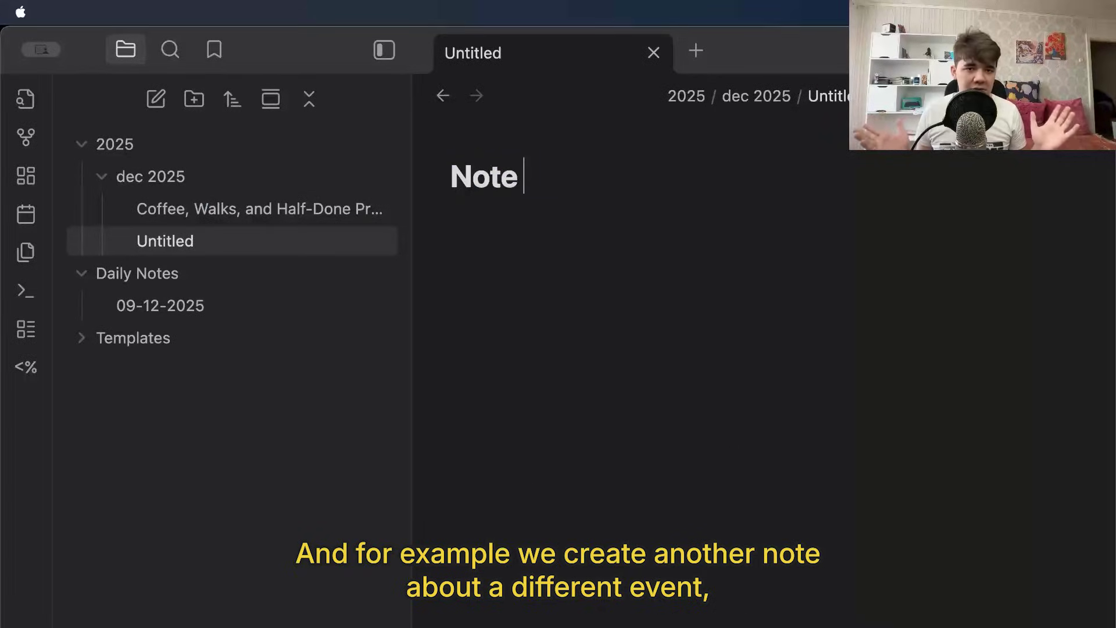
pyautogui.press('BackSpace')
pyautogui.press('BackSpace')
pyautogui.press('BackSpace')
pyautogui.press('BackSpace')
pyautogui.press('BackSpace')
pyautogui.write('Mee')
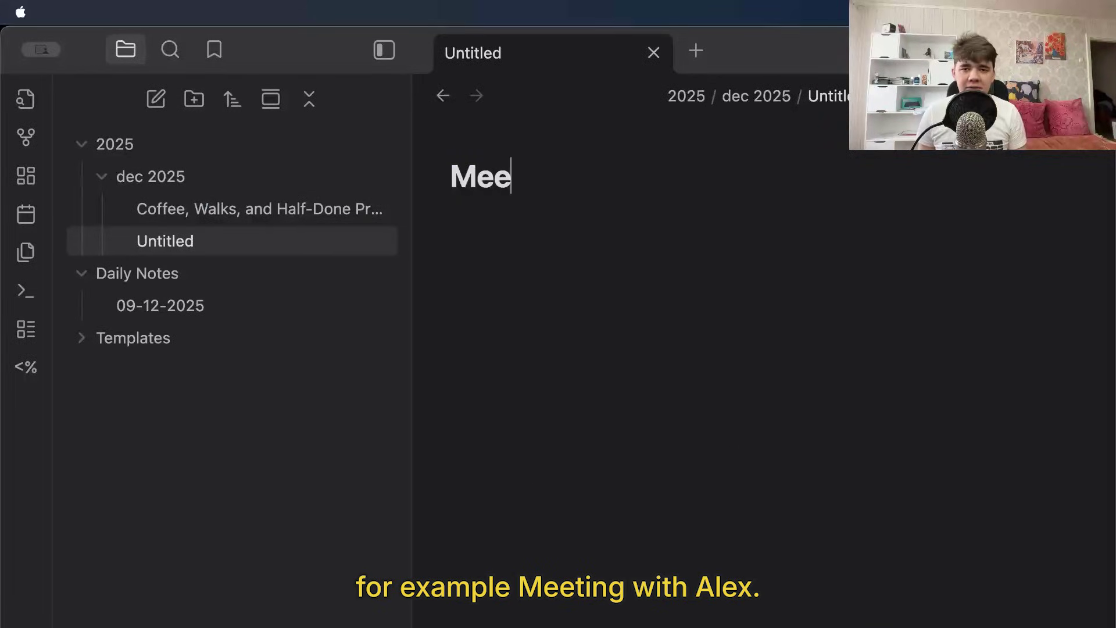
pyautogui.write('ting with Alex')
# Step: Add a date property of 09/12/2025 to the meeting note and check its link in the 09-12-2025 daily note
pyautogui.press('Return')
pyautogui.write('---')
pyautogui.click(563, 448)
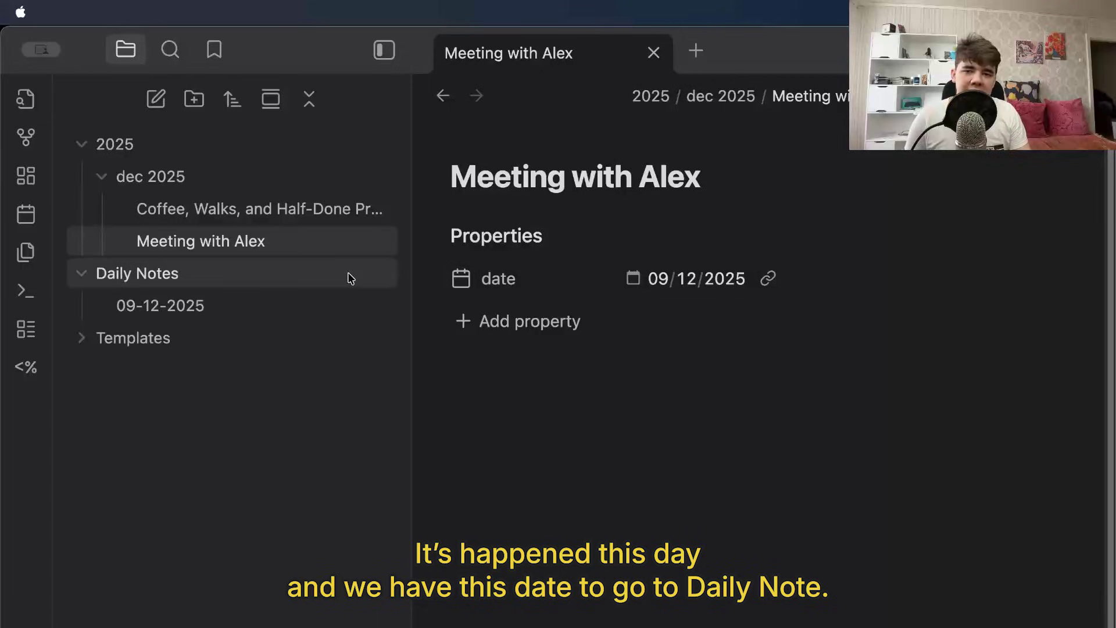
pyautogui.click(173, 301)
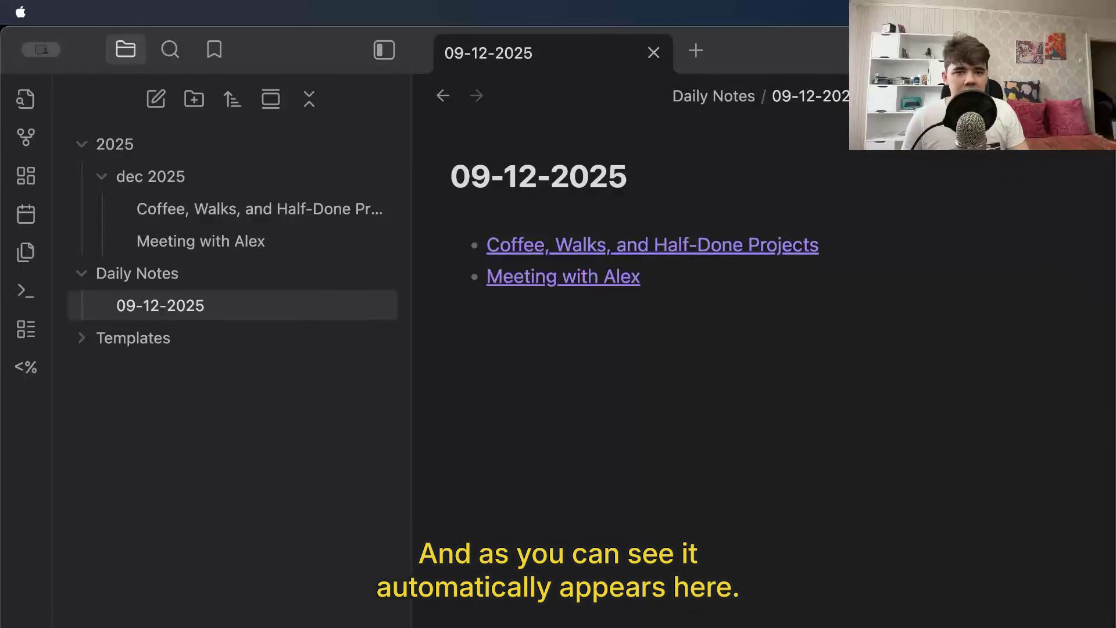
pyautogui.moveTo(490, 280)
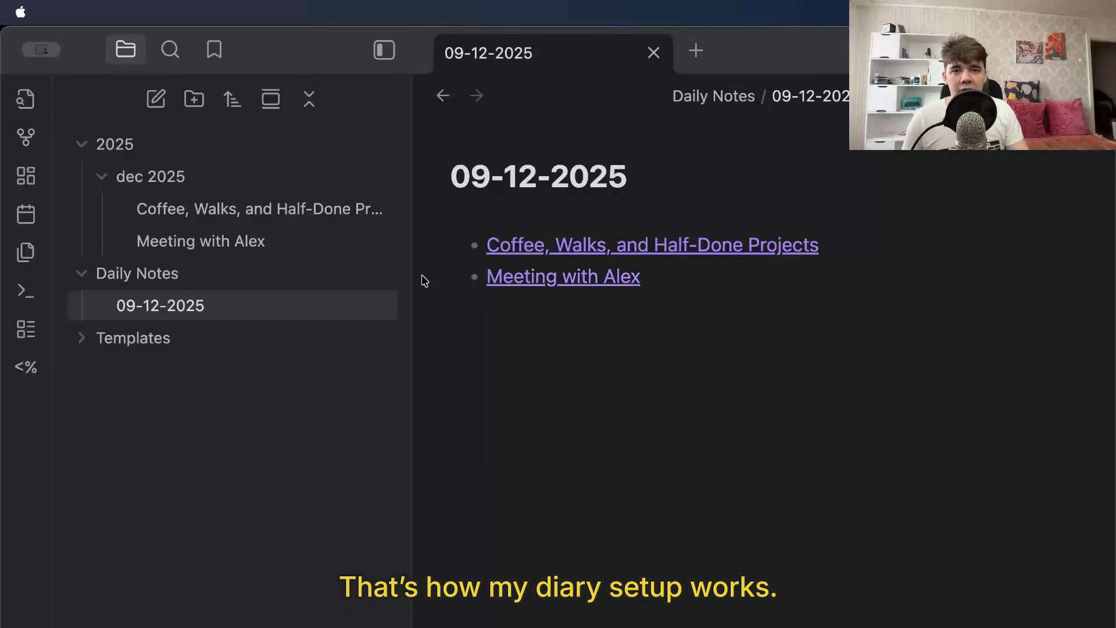
# Step: Create a note titled Note 2 in the dec 2025 folder with a date property of 10/12/2025
pyautogui.press('super+n')
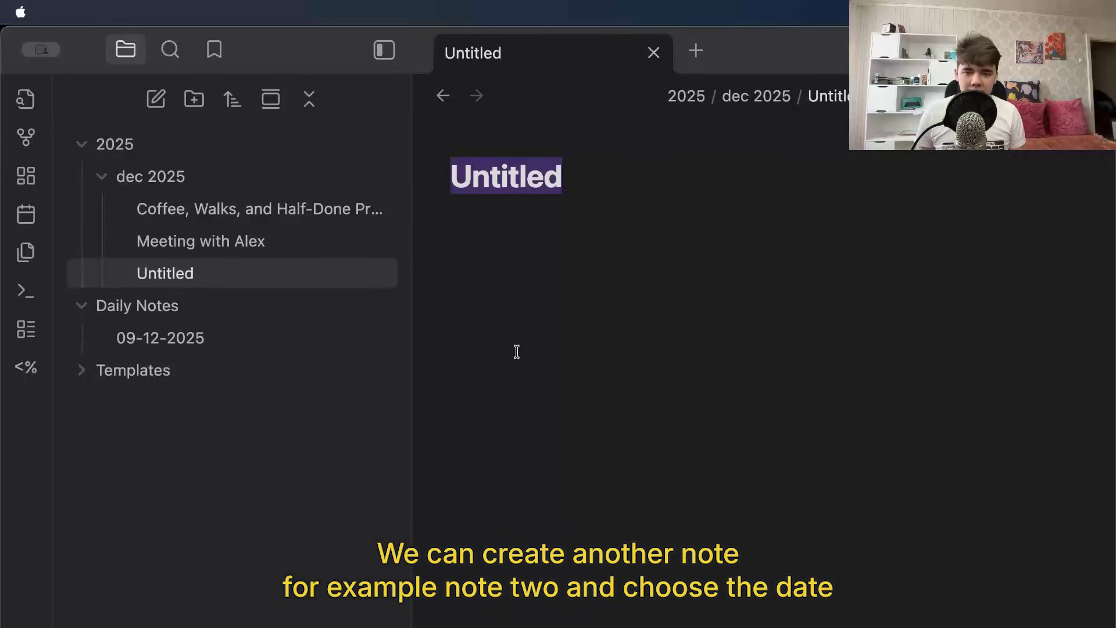
pyautogui.write('Note 2')
pyautogui.press('super+semicolon')
pyautogui.press('Up')
pyautogui.press('Return')
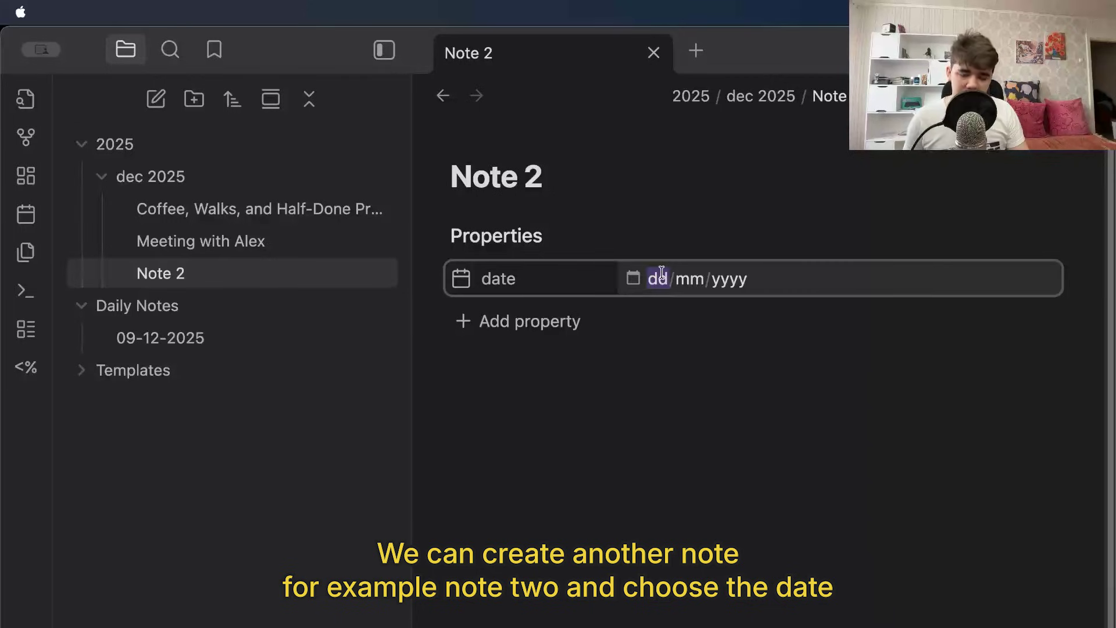
pyautogui.write('10122025')
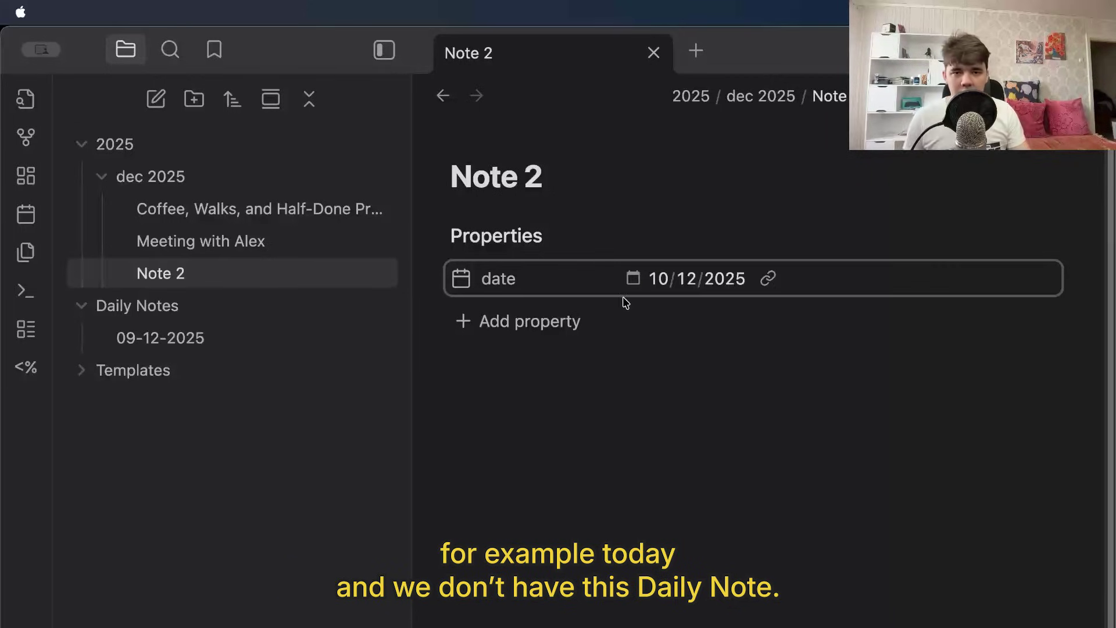
# Step: Check the 09-12-2025 daily note and create the 10-12-2025 daily note from Note 2's date property
pyautogui.click(225, 340)
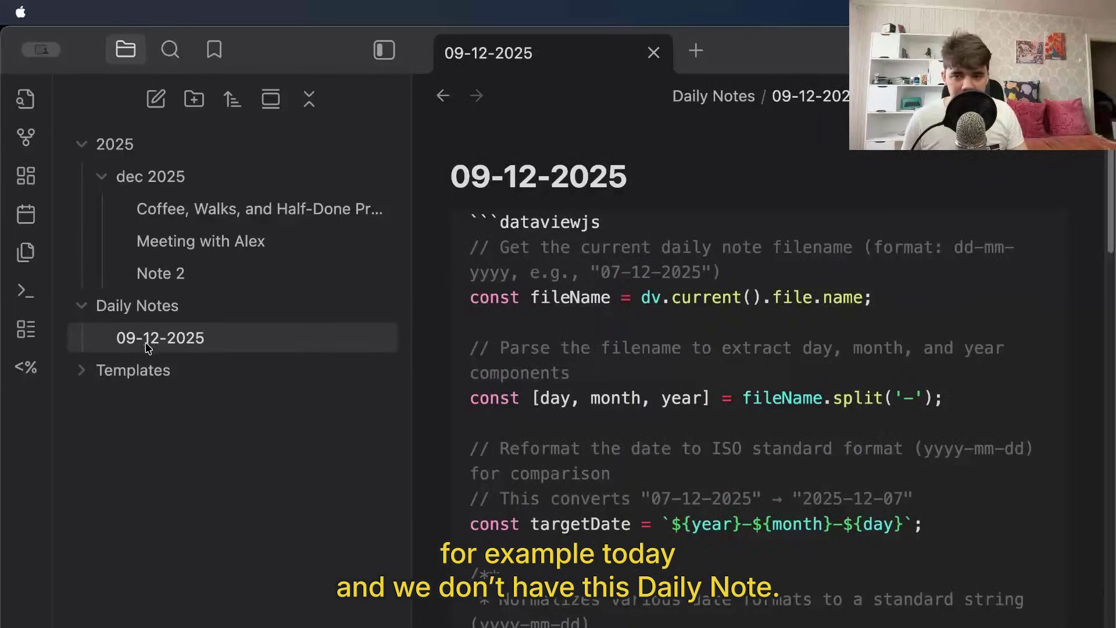
pyautogui.click(152, 273)
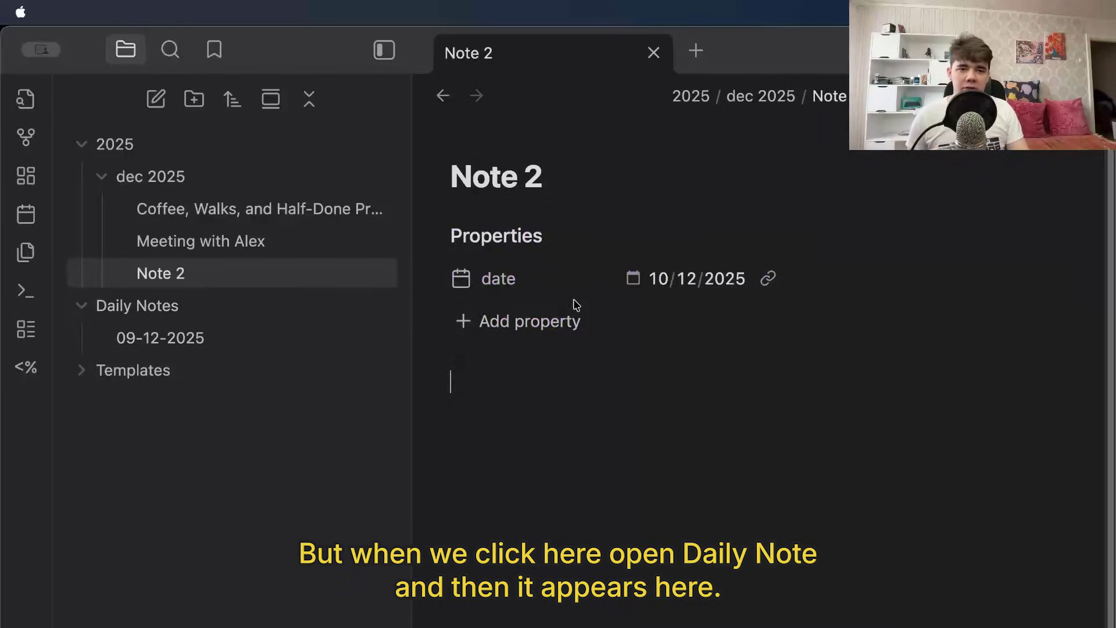
pyautogui.click(769, 280)
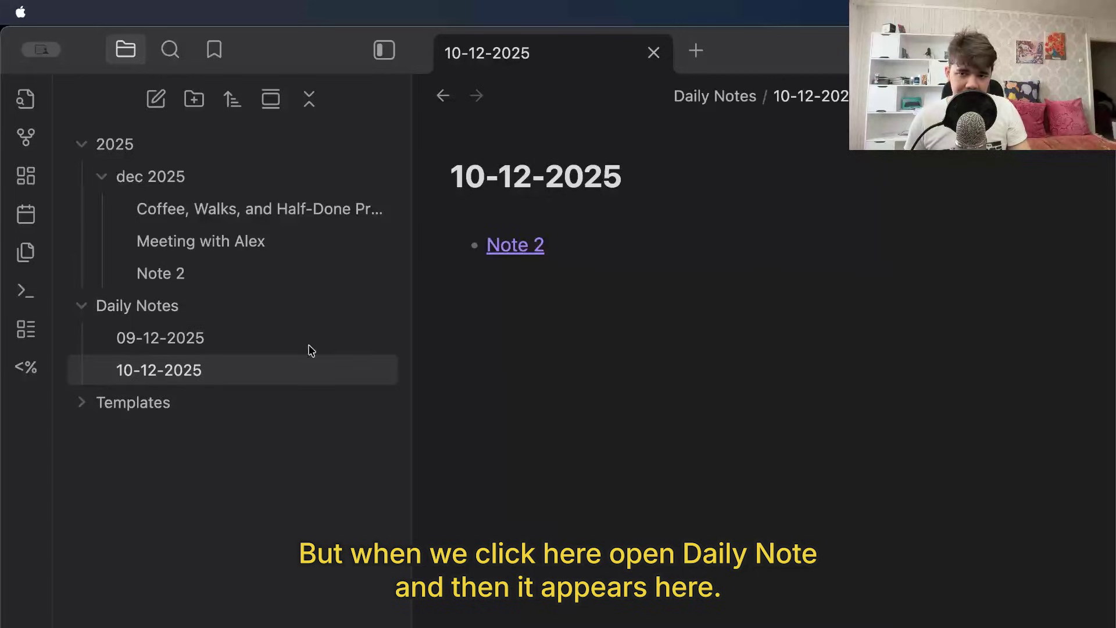
# Step: Follow the link to Note 2 and compare it with the 10-12-2025 daily note
pyautogui.click(493, 245)
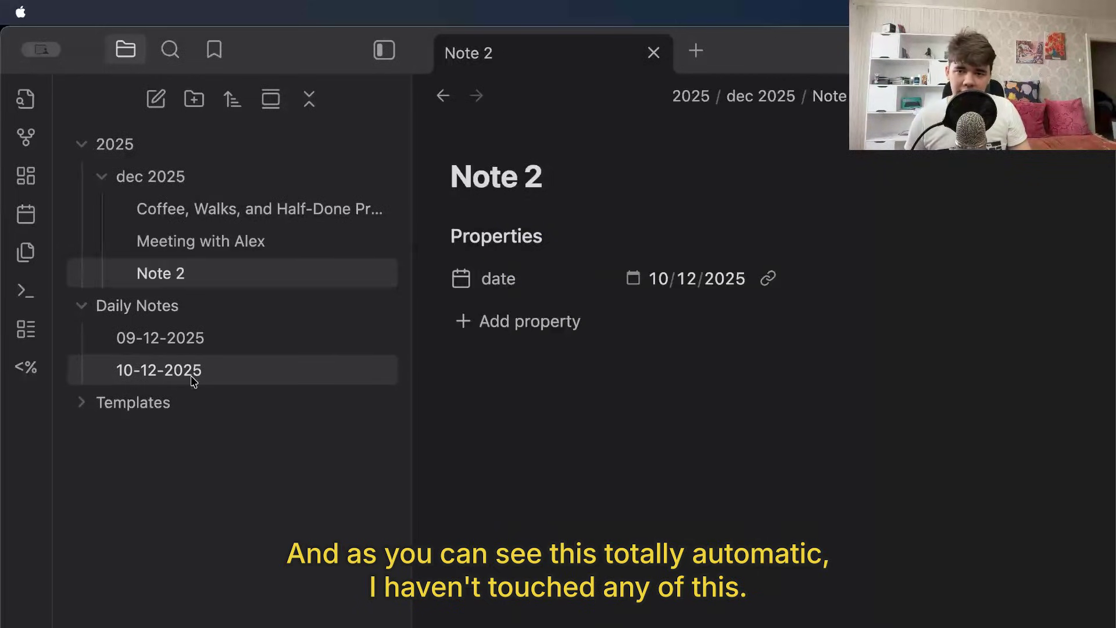
pyautogui.click(190, 376)
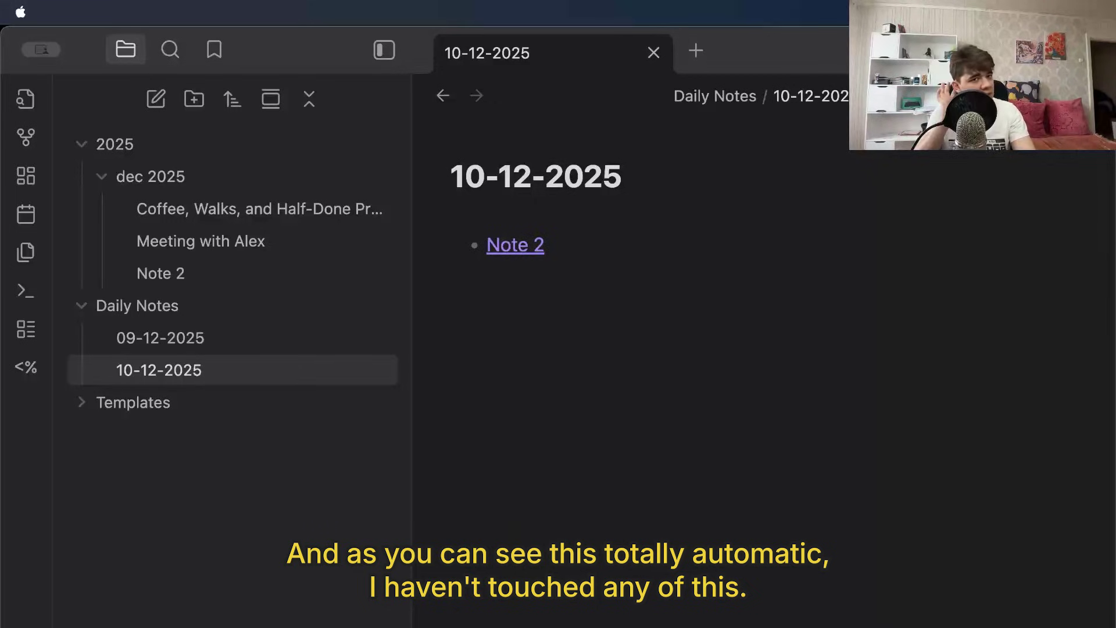
pyautogui.click(269, 277)
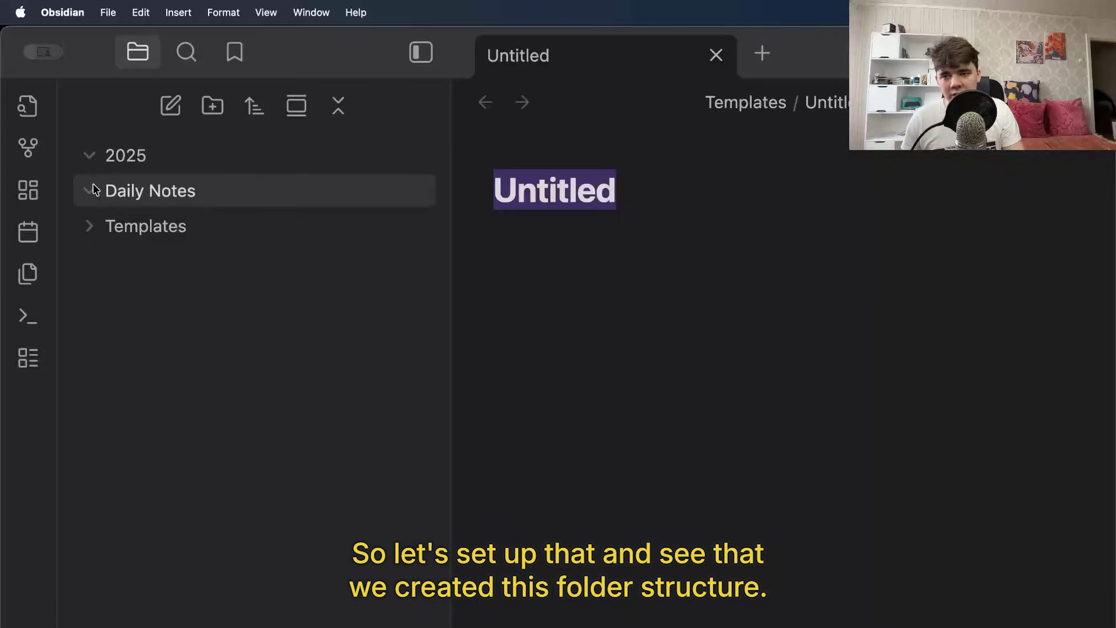
# Step: Collapse the 2025 and Daily Notes folders and expand the Templates folder
pyautogui.click(95, 190)
pyautogui.click(89, 155)
pyautogui.click(96, 218)
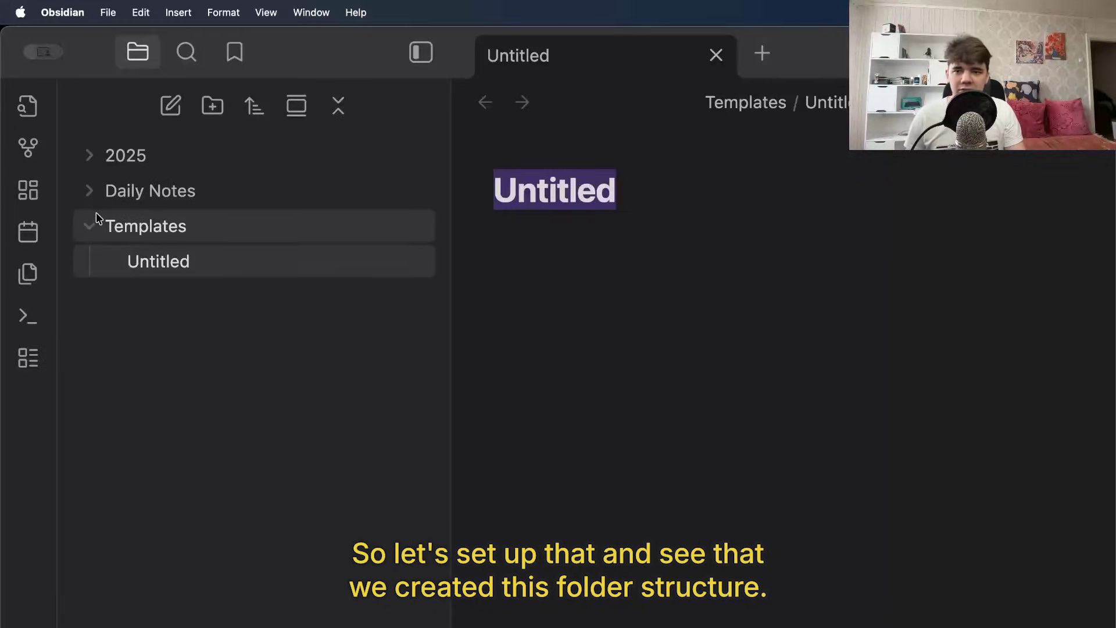
pyautogui.click(93, 225)
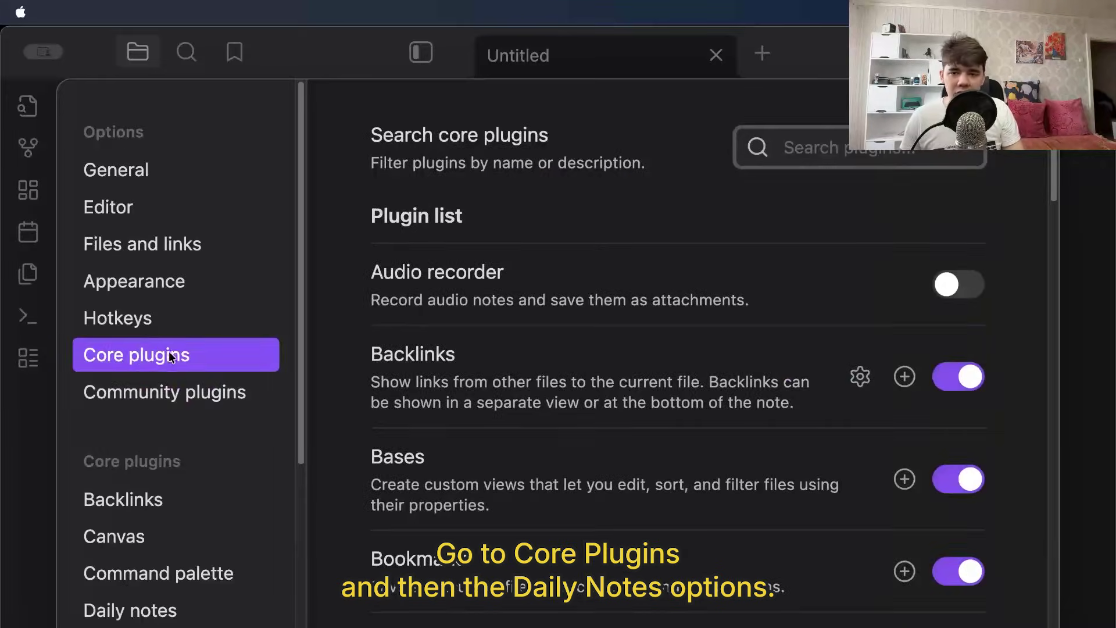
# Step: Open the options of the Daily notes core plugin and set the date format to DD-MM-YYYY
pyautogui.scroll(-6, 488, 407)
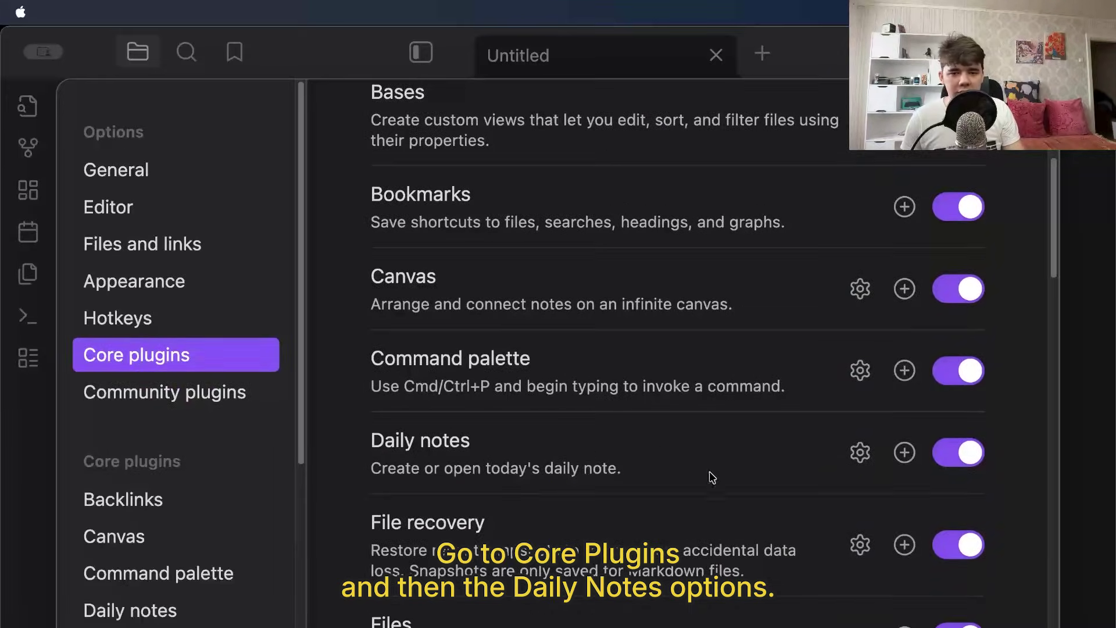
pyautogui.click(860, 452)
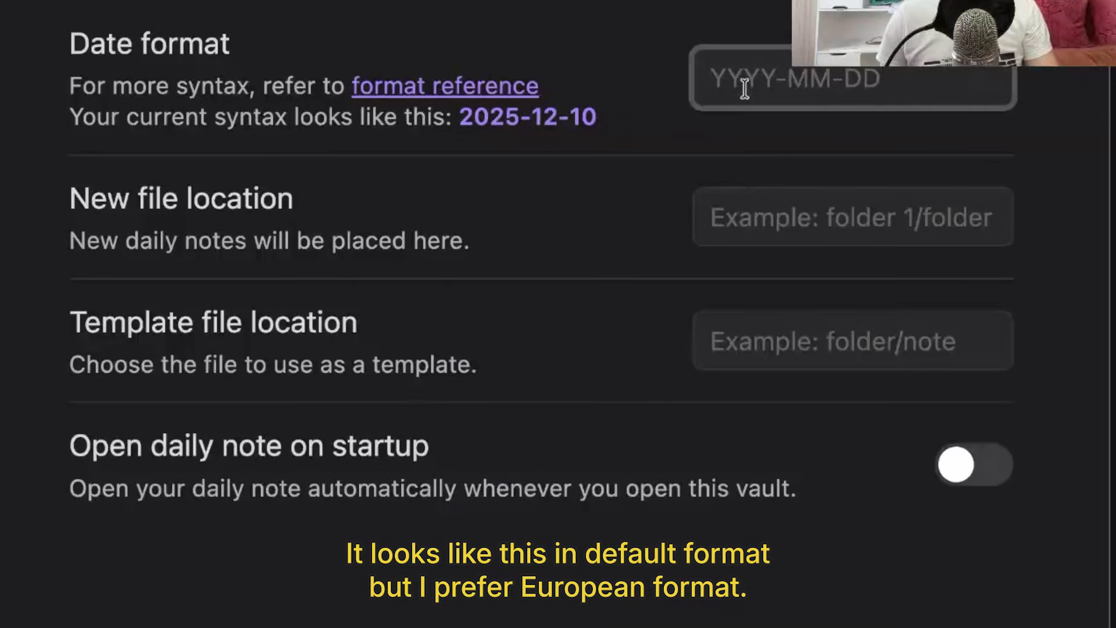
pyautogui.click(745, 88)
pyautogui.write('DD-MM-YYYY')
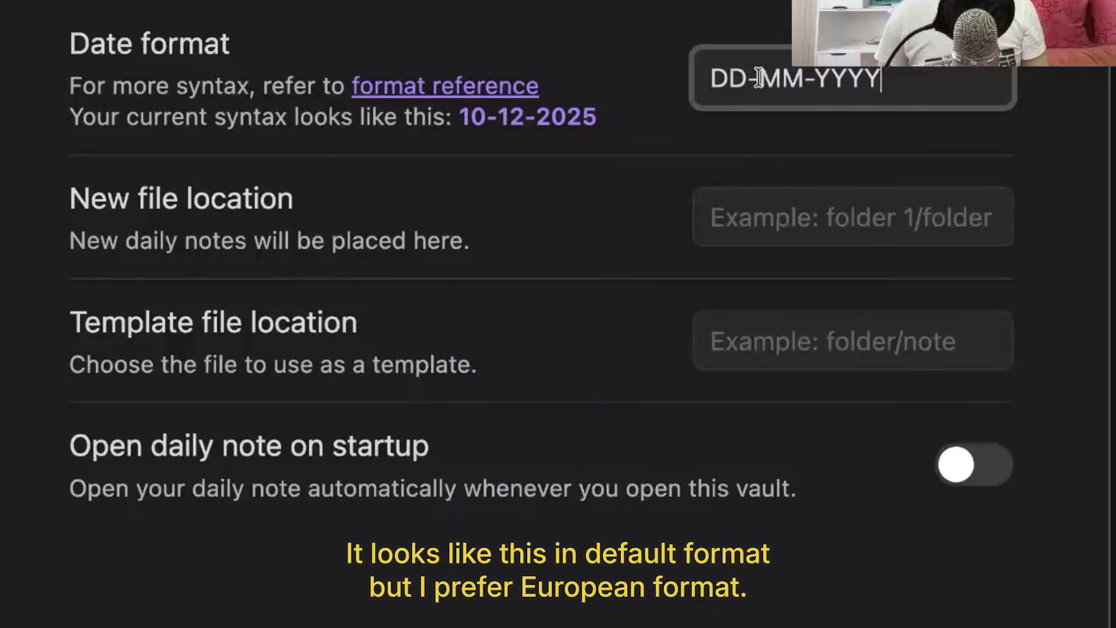
pyautogui.click(723, 155)
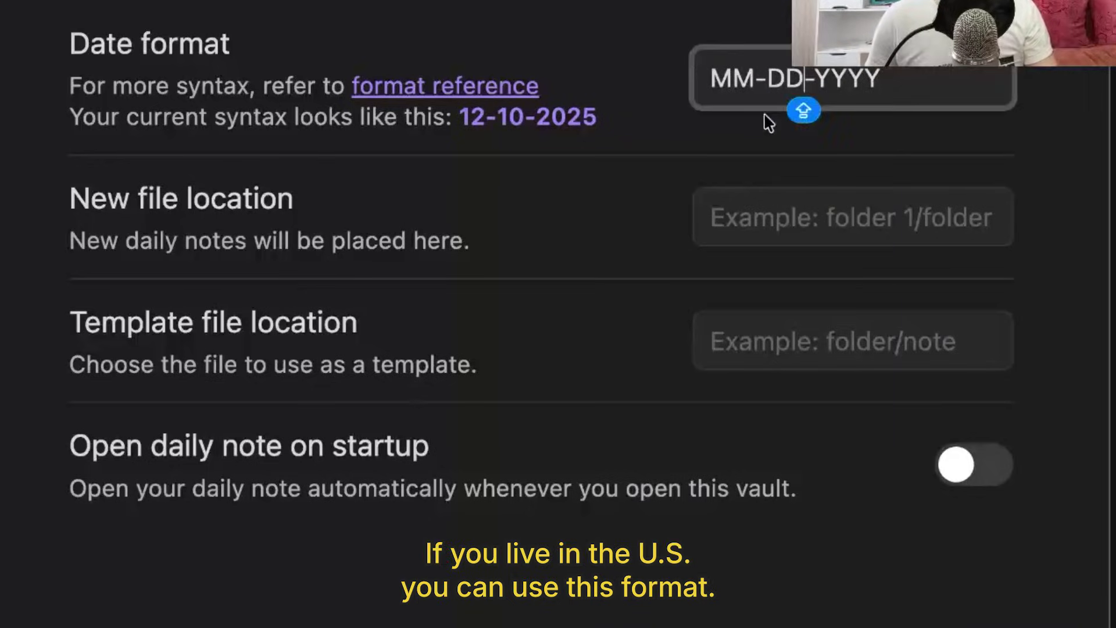
# Step: Try the MM-DD-YYYY date format for daily notes and restore DD-MM-YYYY
pyautogui.click(779, 134)
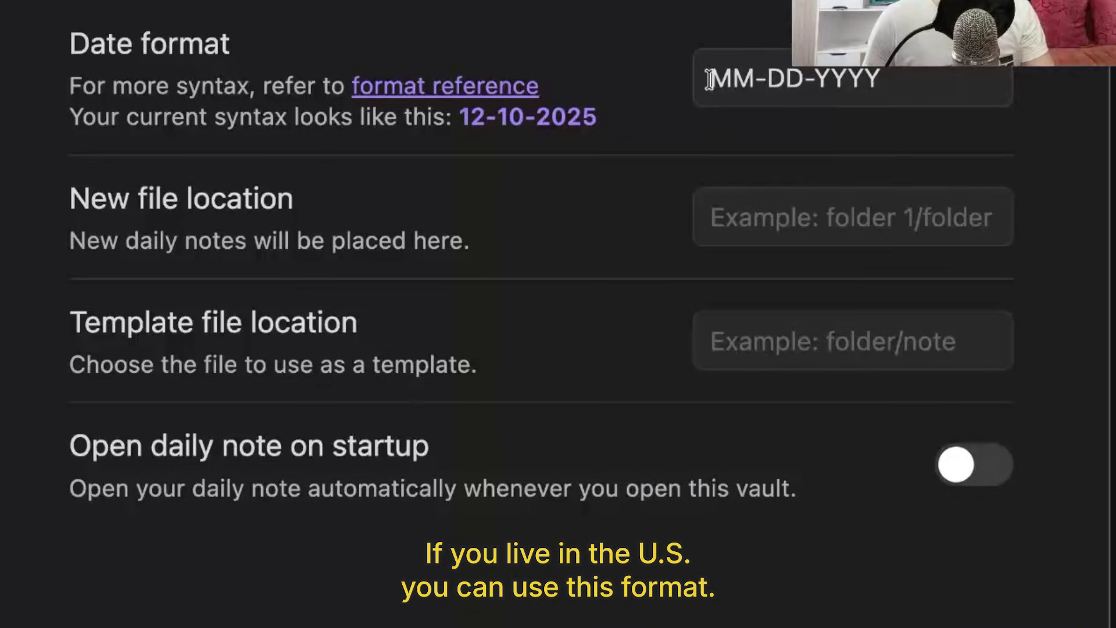
pyautogui.tripleClick(799, 80)
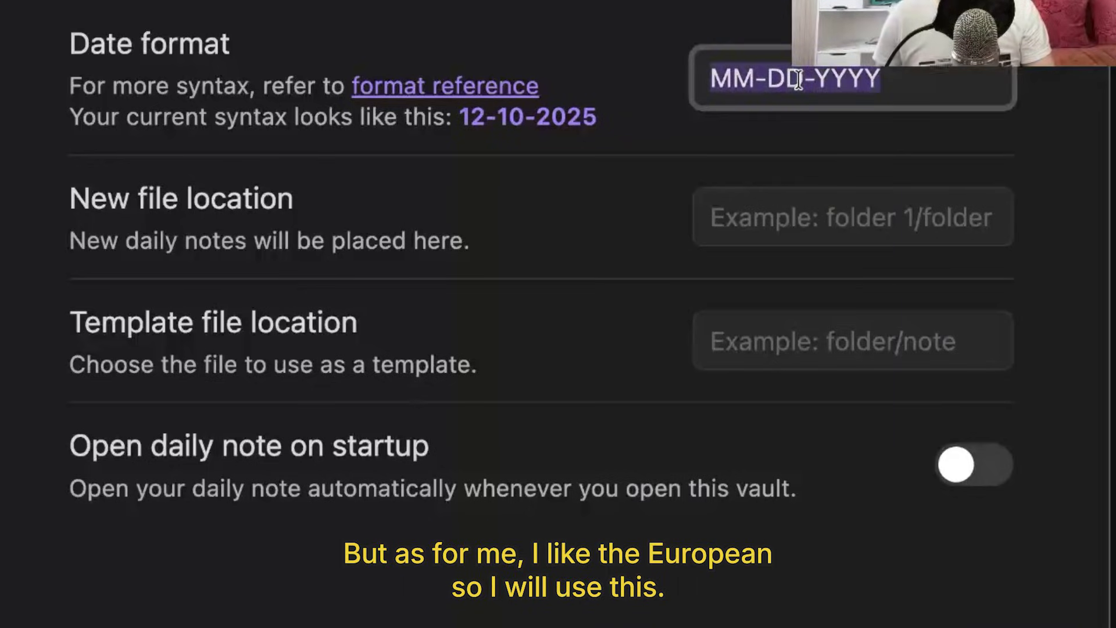
pyautogui.write('DD-MM-YYYY')
pyautogui.click(765, 34)
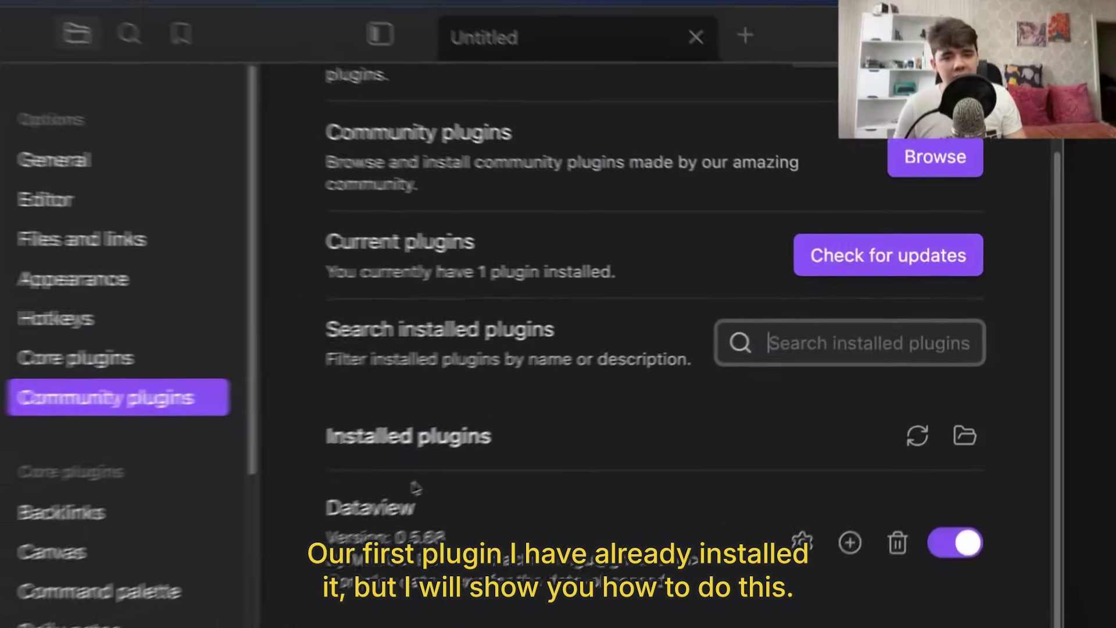
# Step: Find Dataview among the community plugins and open its options
pyautogui.scroll(2, 397, 500)
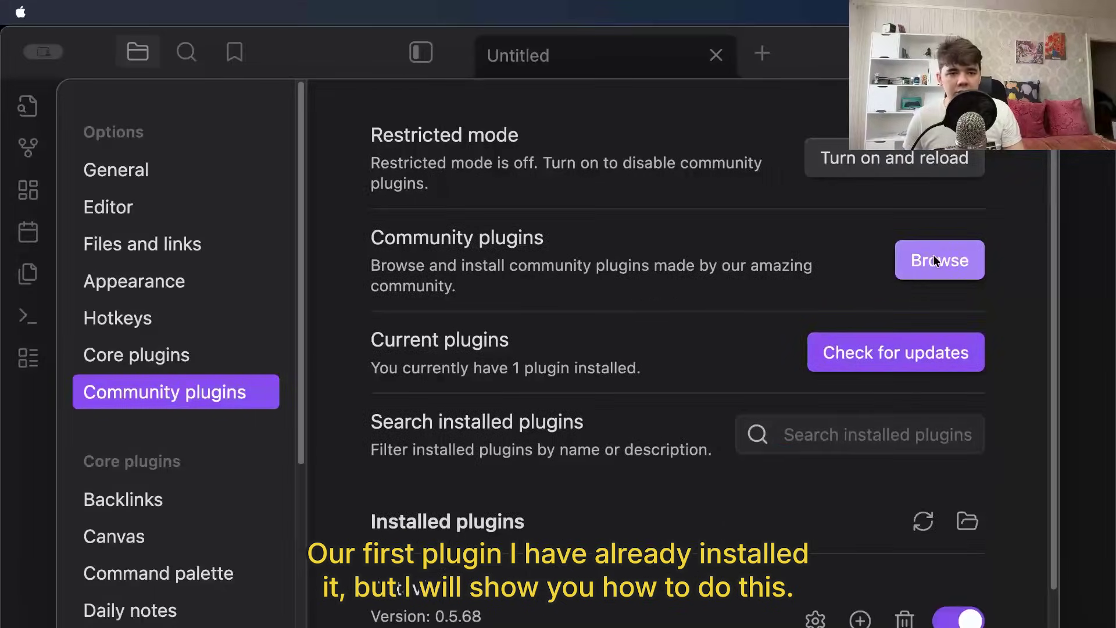
pyautogui.click(933, 254)
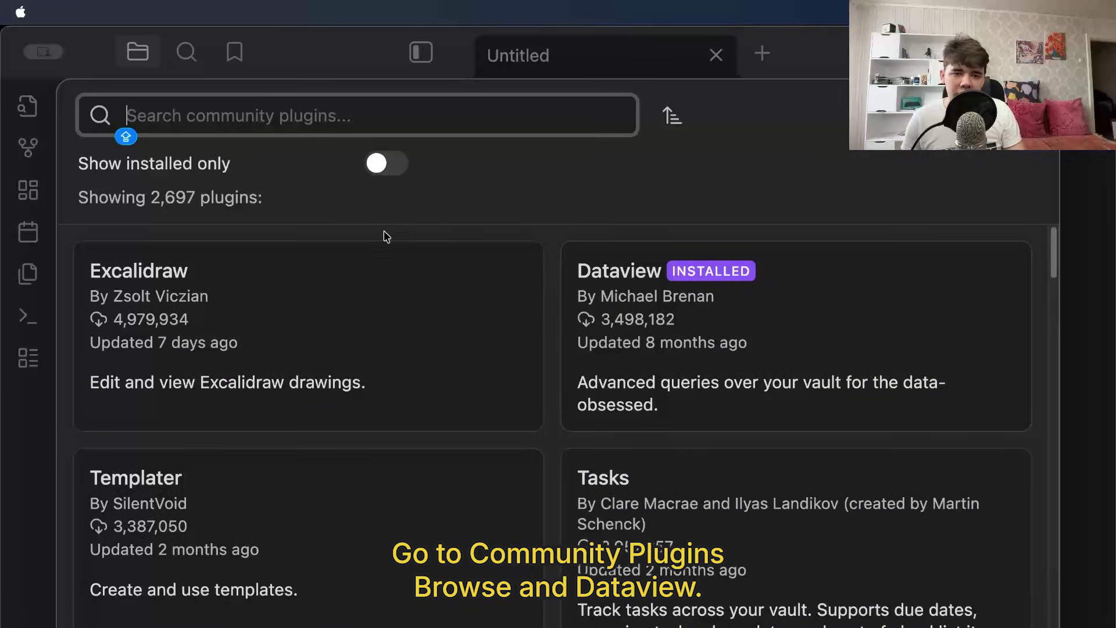
pyautogui.click(725, 305)
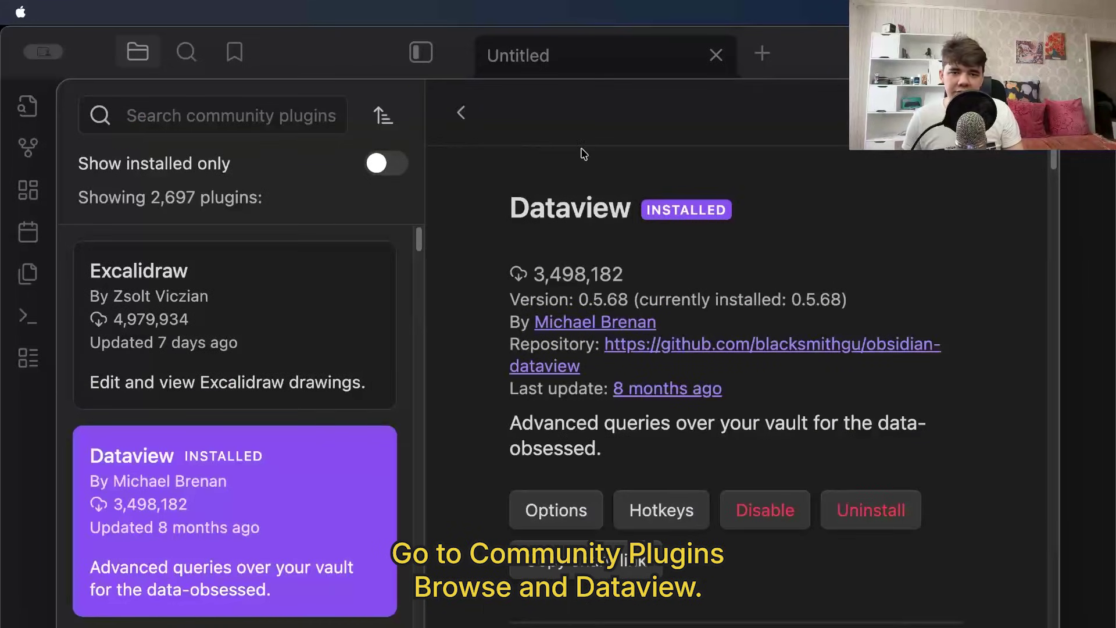
pyautogui.click(561, 515)
# Step: Review Dataview's Enable JavaScript queries and Enable inline JavaScript queries options and close the settings
pyautogui.scroll(-2, 444, 186)
pyautogui.scroll(1, 444, 186)
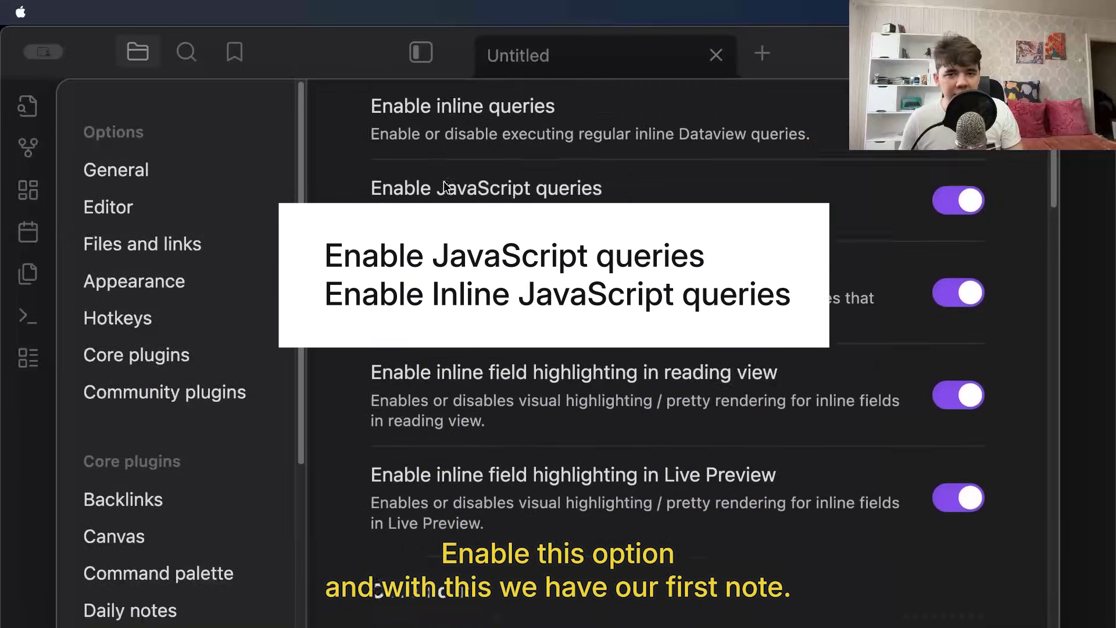
pyautogui.scroll(-2, 444, 186)
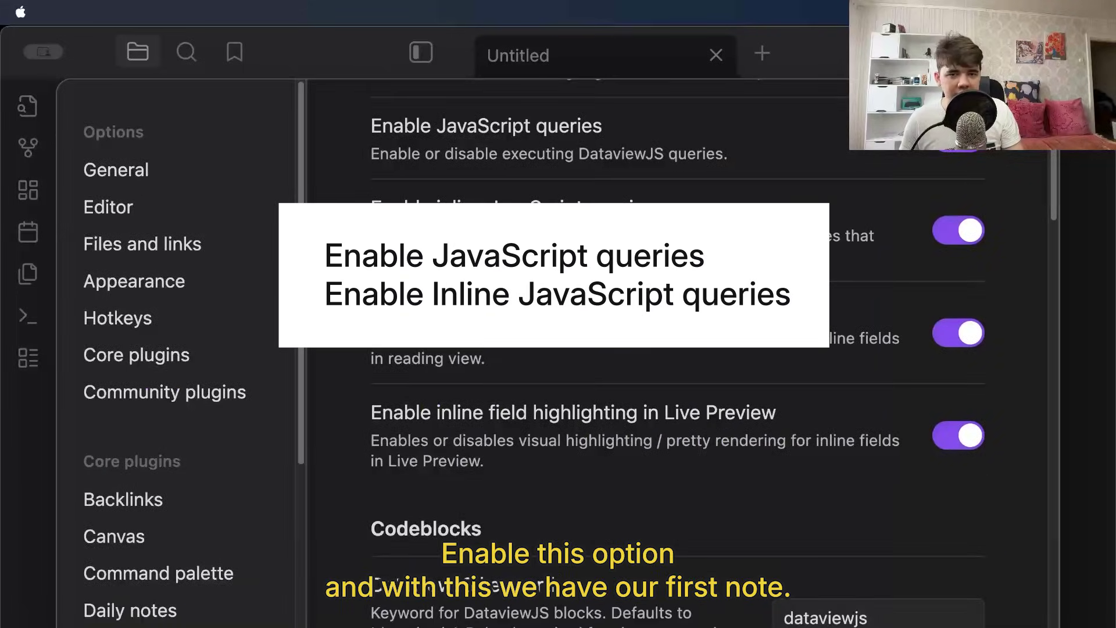
pyautogui.scroll(2, 554, 275)
pyautogui.press('Escape')
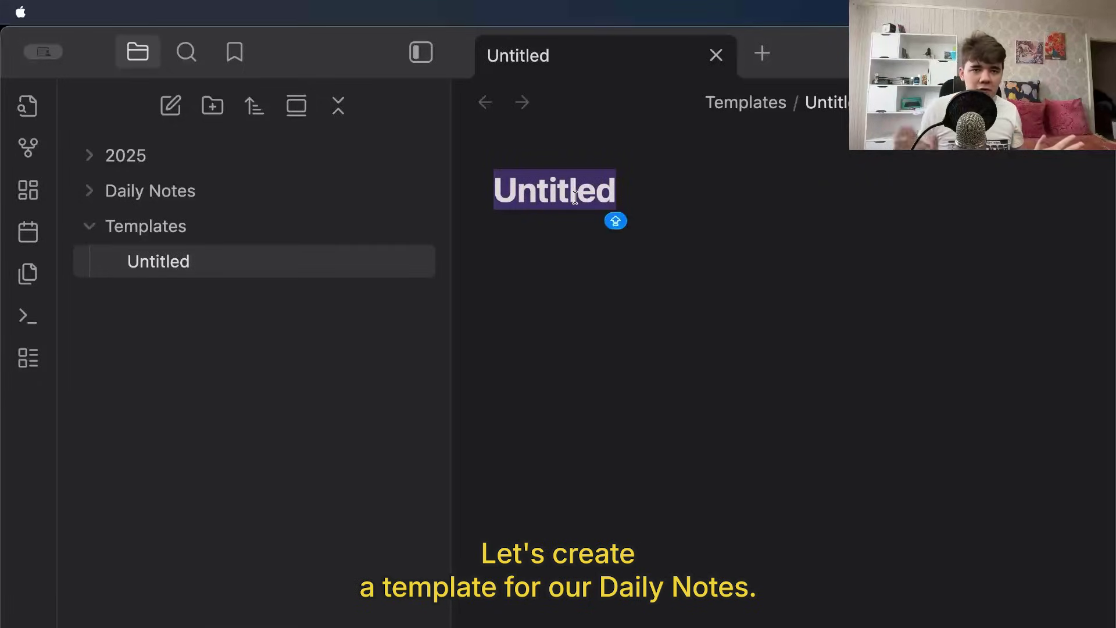
# Step: Rename the untitled note in the Templates folder to List of Notes by Date Template
pyautogui.write('List of Notes by Date Template')
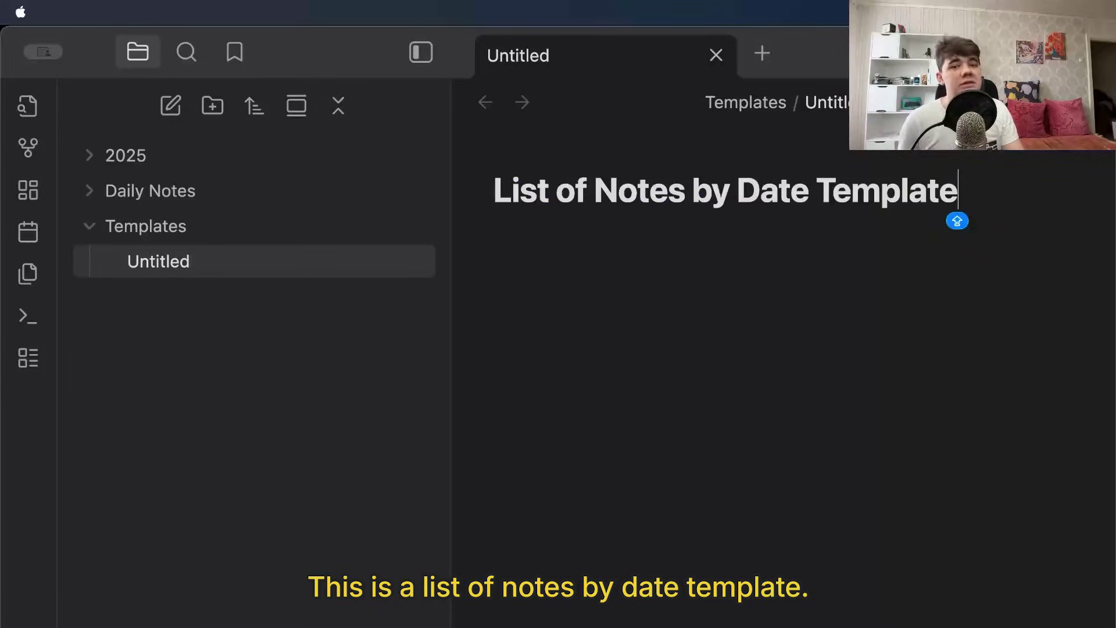
pyautogui.click(539, 228)
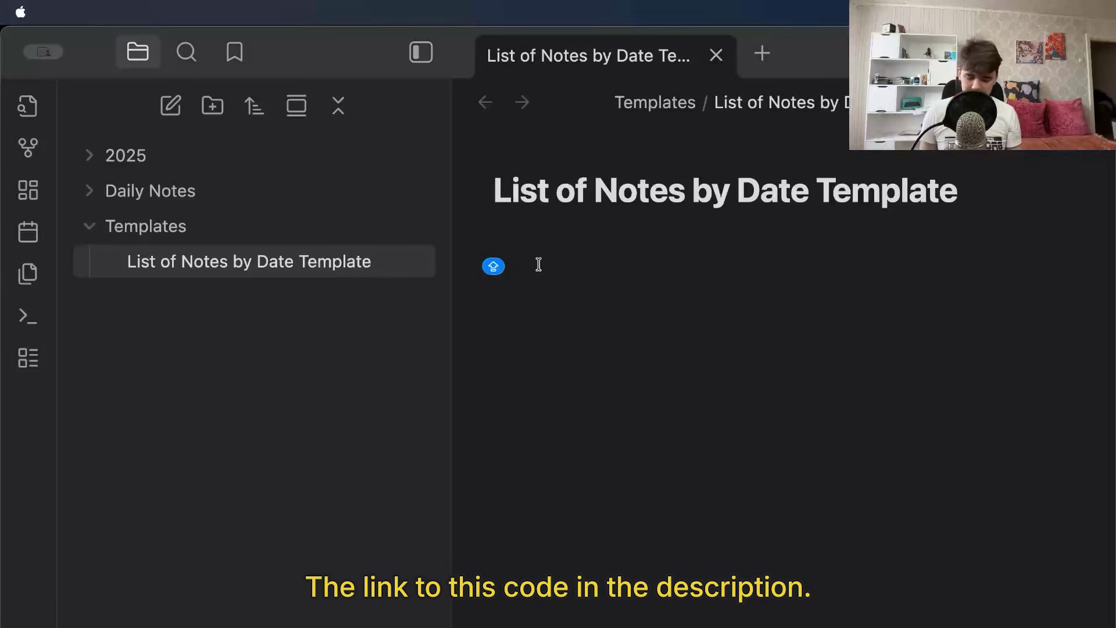
# Step: Paste the dataviewjs note-listing code into List of Notes by Date Template and show the note rendered
pyautogui.press('super+v')
pyautogui.scroll(15, 611, 314)
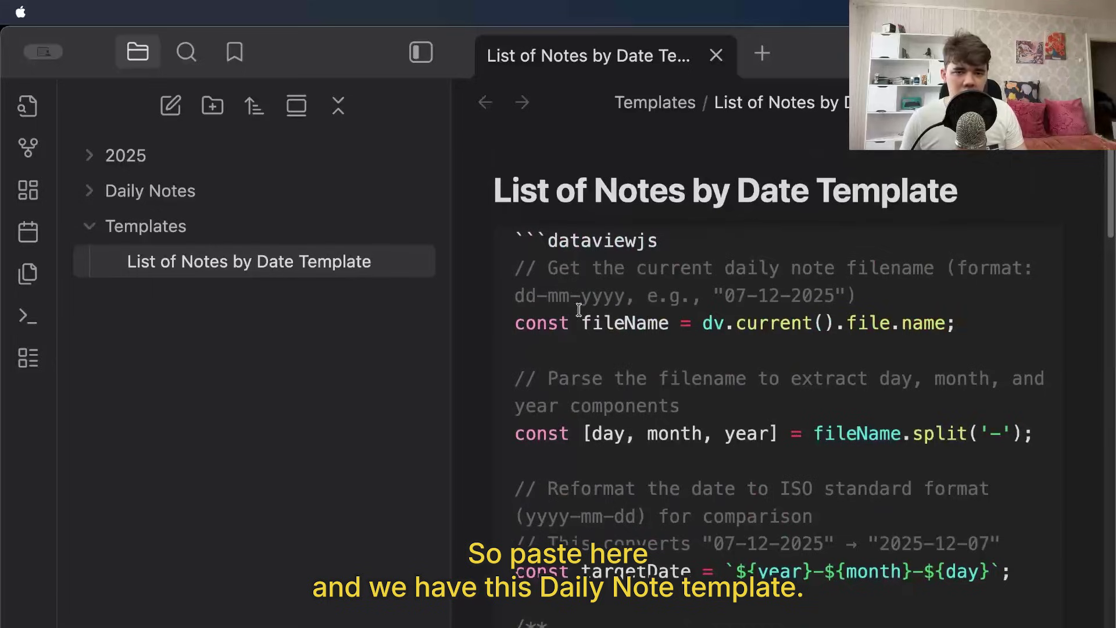
pyautogui.click(1044, 102)
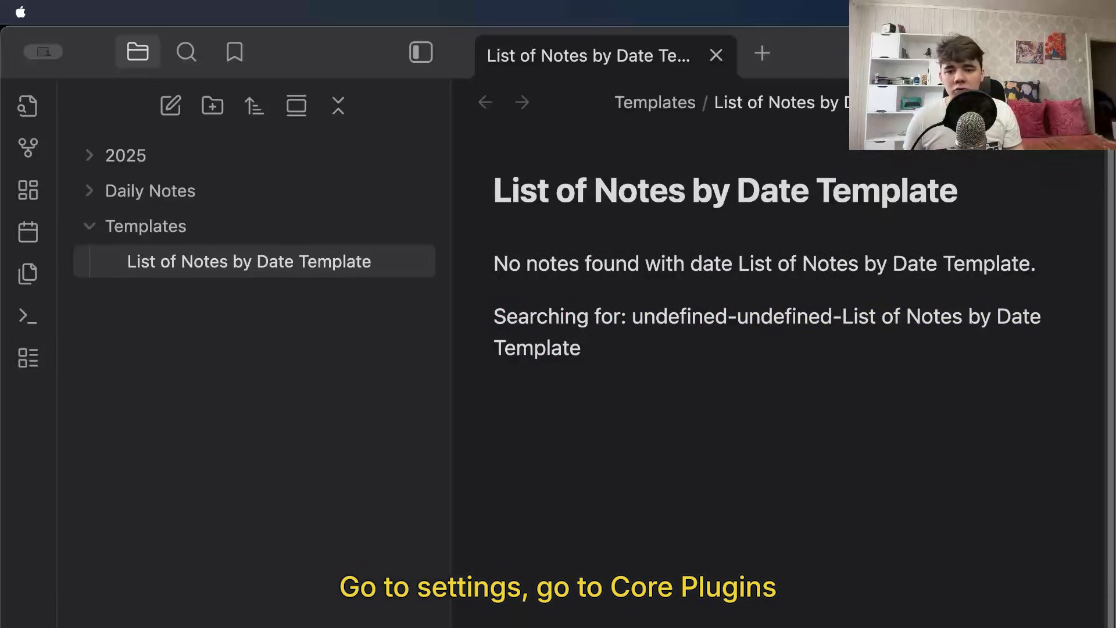
# Step: Set the Daily notes template file to Templates/List of Notes by Date Template and the new file location to Daily Notes
pyautogui.press('super+comma')
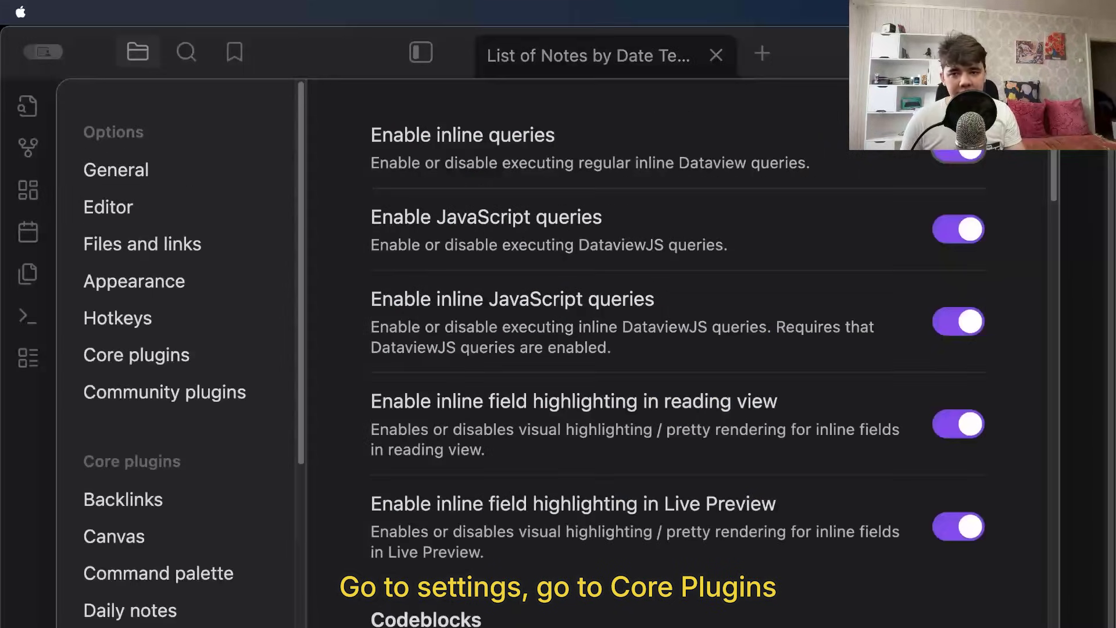
pyautogui.click(139, 359)
pyautogui.scroll(-5, 581, 465)
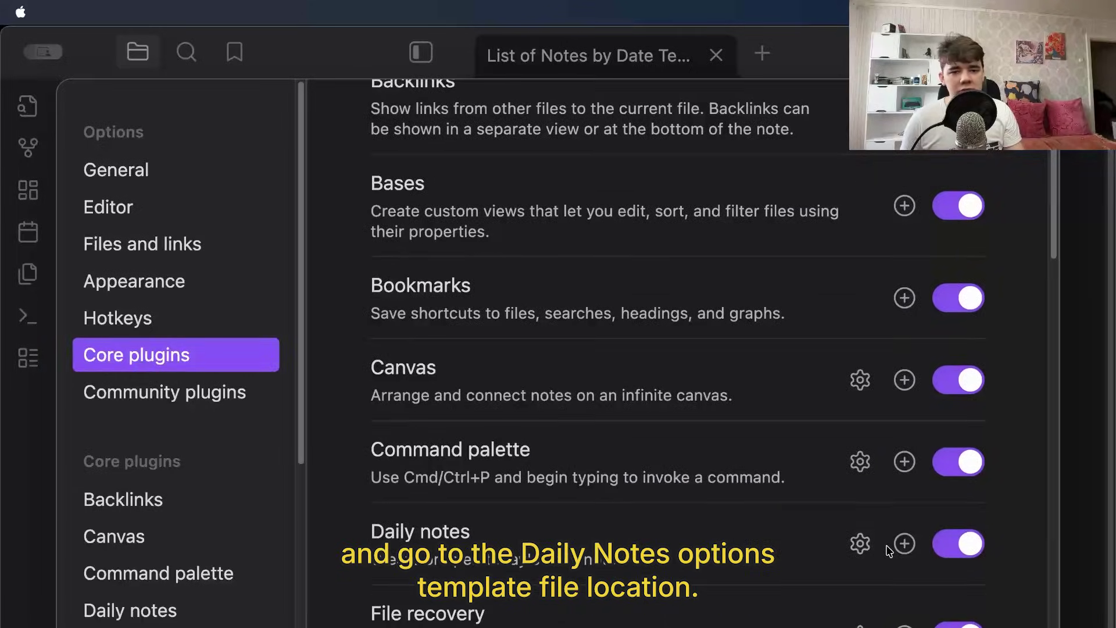
pyautogui.click(861, 543)
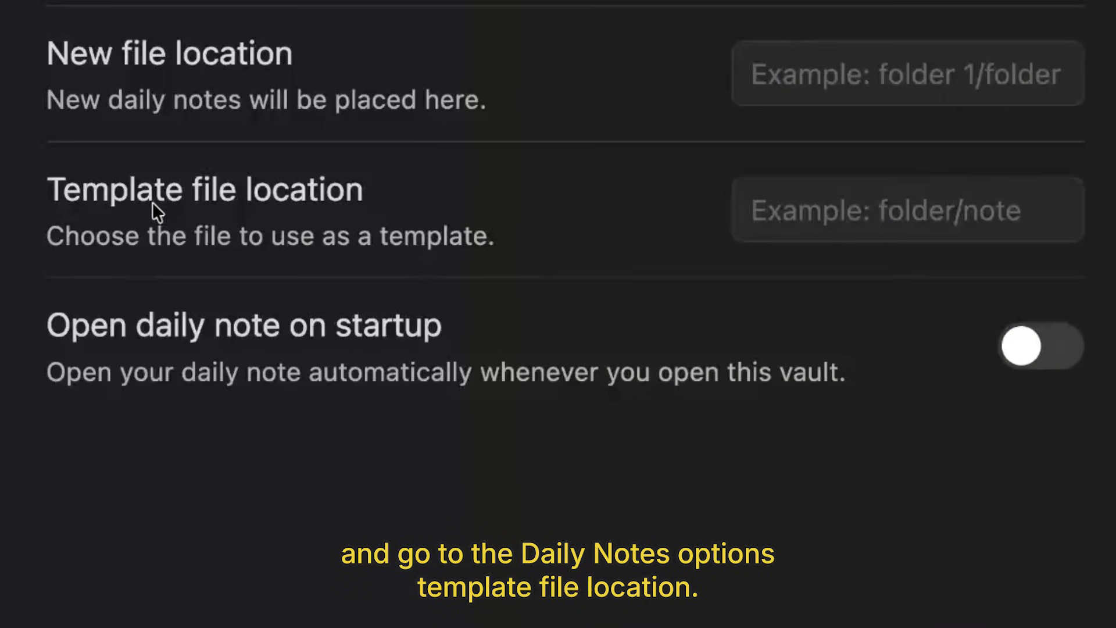
pyautogui.click(777, 215)
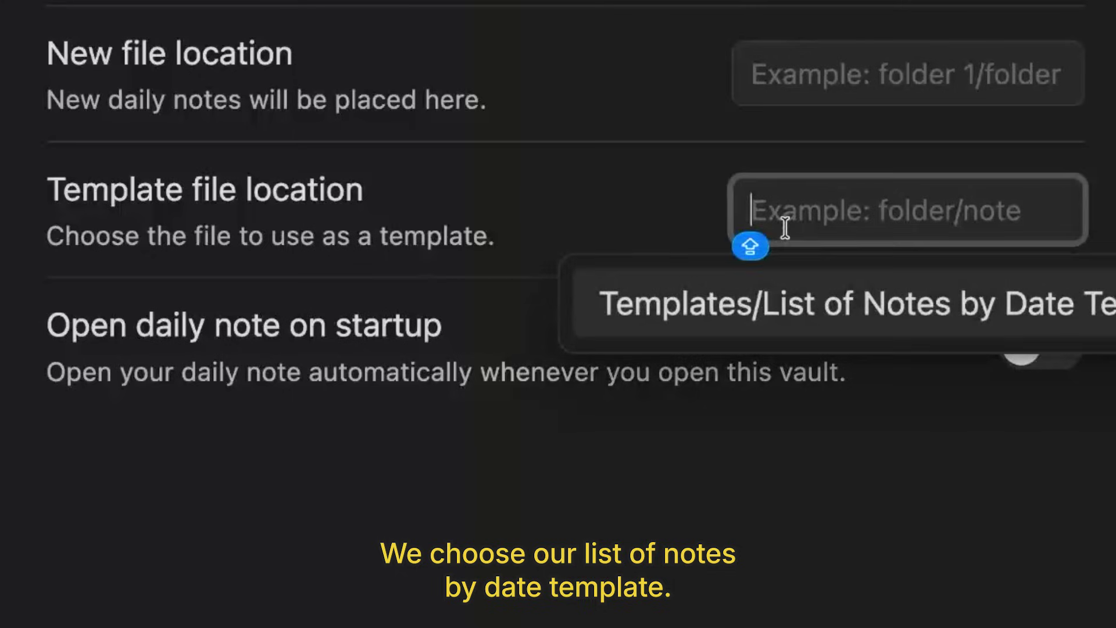
pyautogui.click(854, 304)
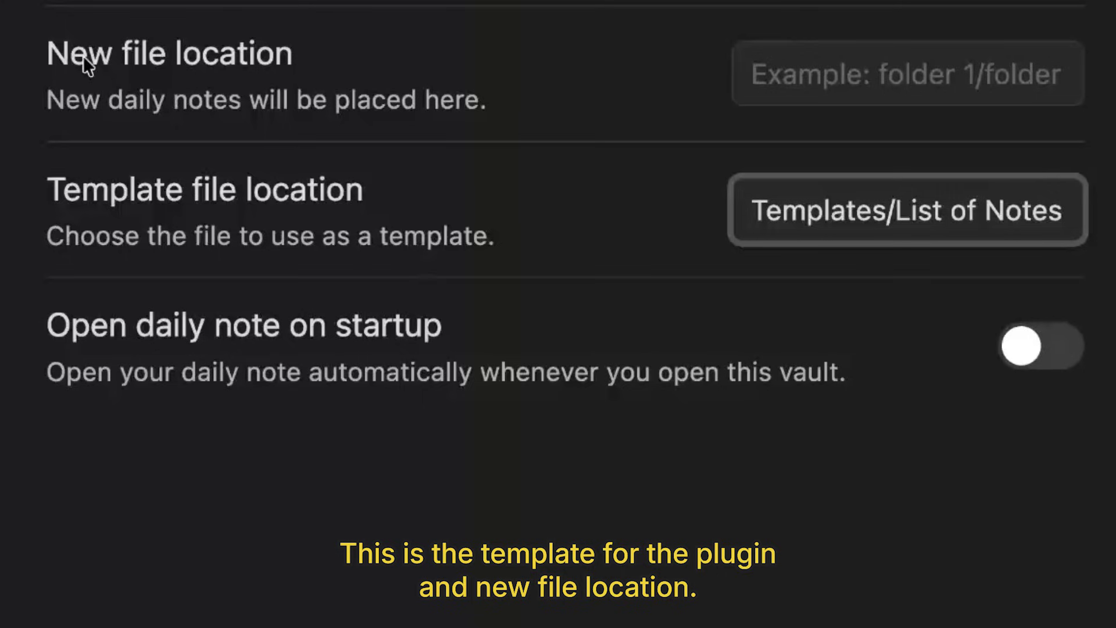
pyautogui.click(755, 69)
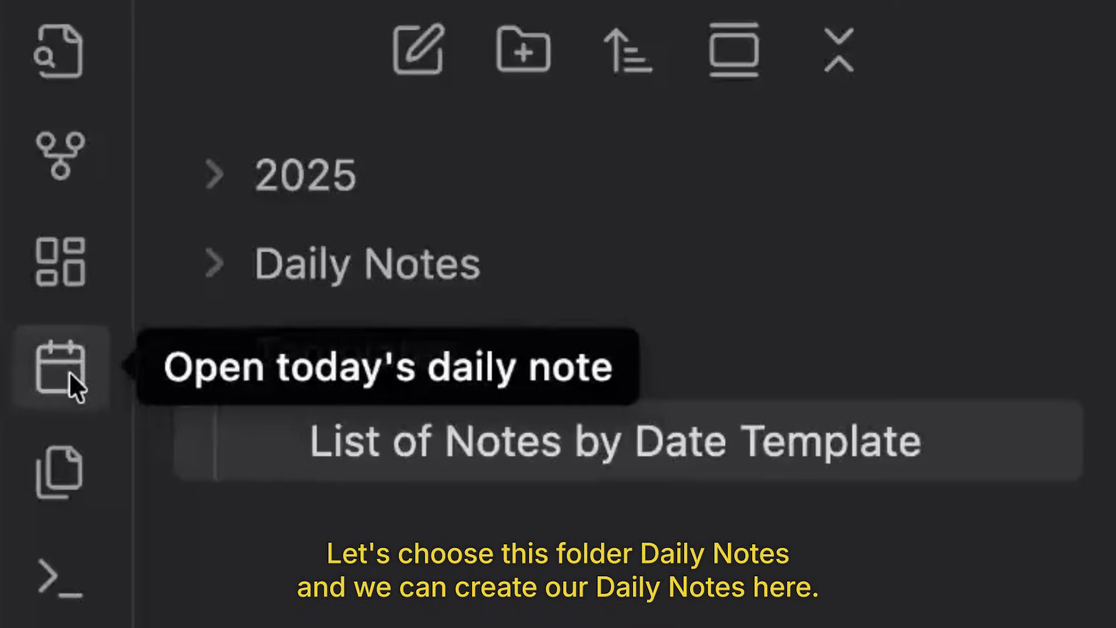
# Step: Create today's daily note and check how its template code renders
pyautogui.click(69, 371)
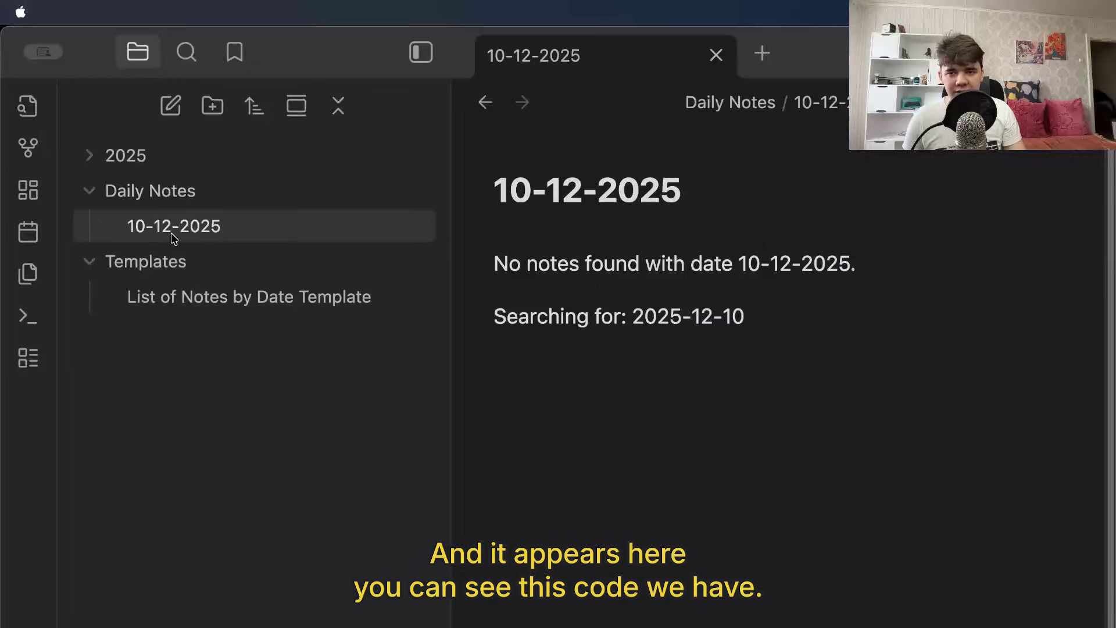
pyautogui.press('super+e')
pyautogui.press('super+e')
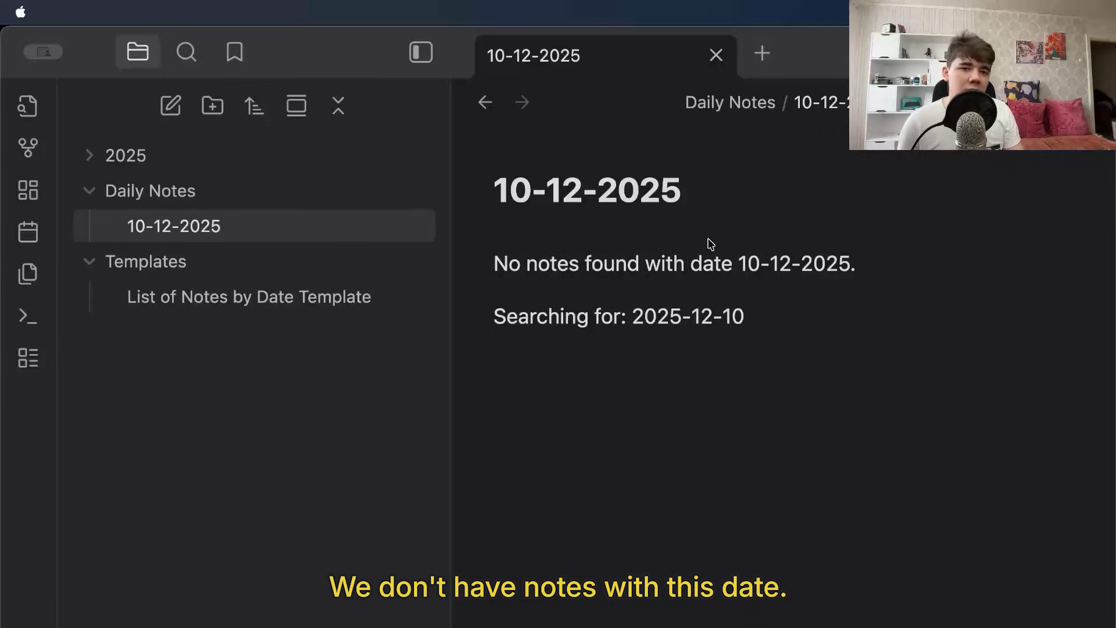
# Step: Create a note named Event in the 2025 folder and add a property named date to it
pyautogui.click(396, 508)
pyautogui.rightClick(149, 162)
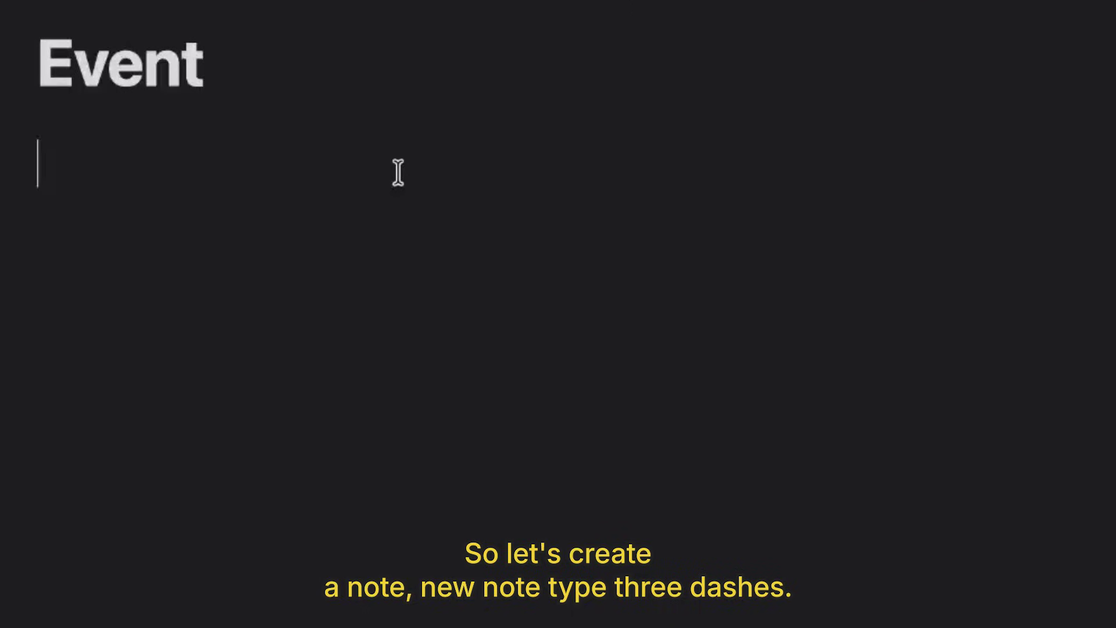
pyautogui.write('---')
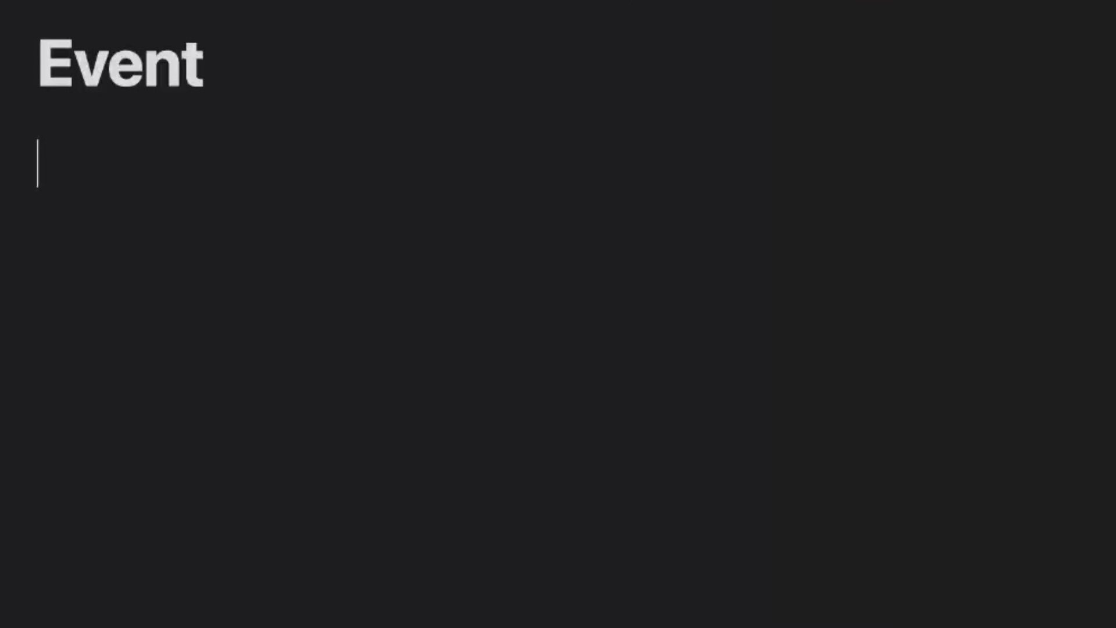
pyautogui.write('date')
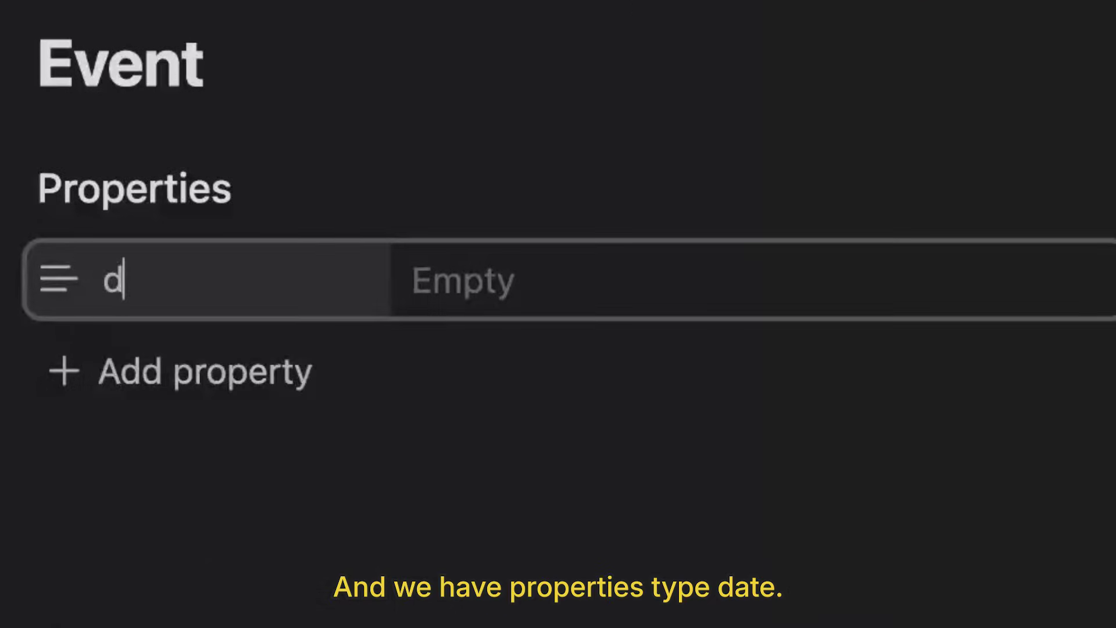
# Step: Change the Event note's date property to the Date type and set it to 10/12/2025
pyautogui.click(51, 284)
pyautogui.moveTo(114, 314)
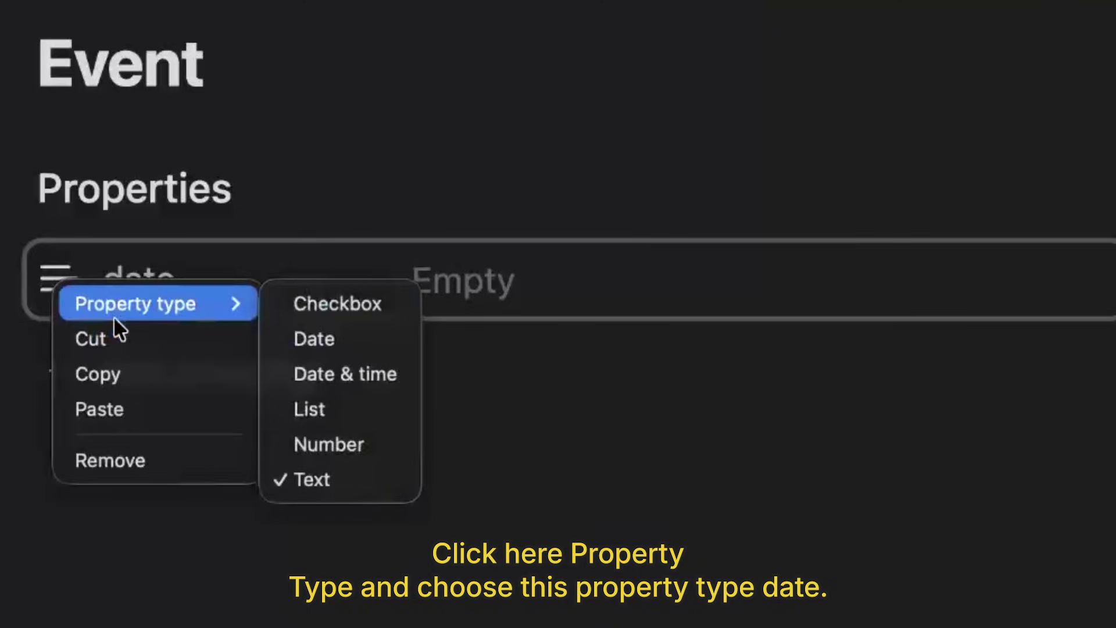
pyautogui.click(372, 339)
pyautogui.click(427, 277)
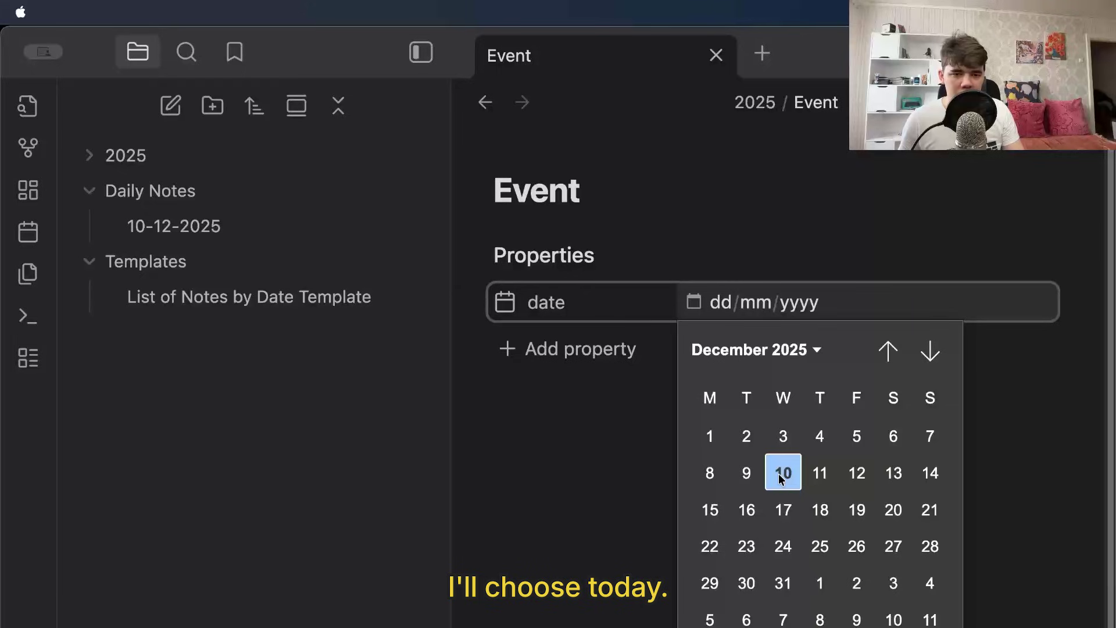
pyautogui.click(782, 476)
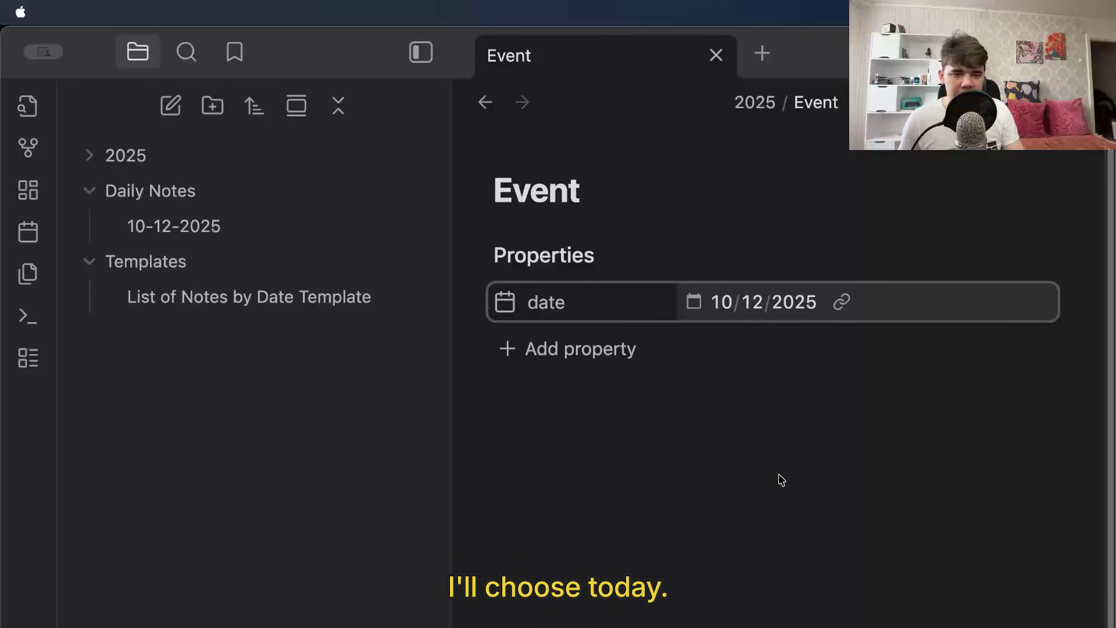
# Step: Check the note list in the 10-12-2025 daily note and follow its link to Event
pyautogui.click(294, 227)
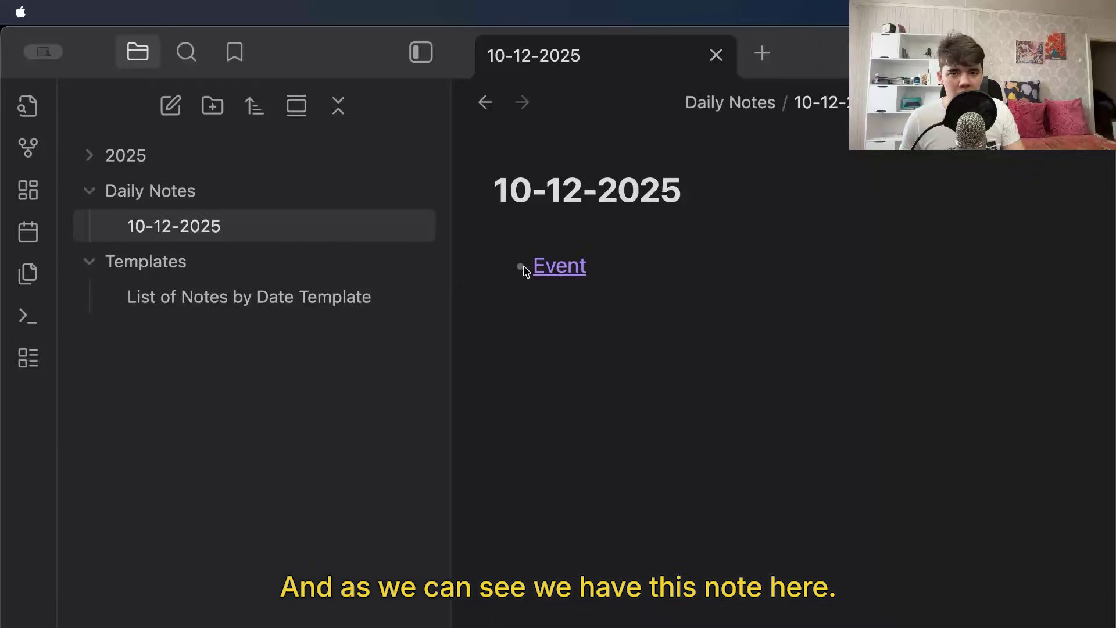
pyautogui.click(563, 264)
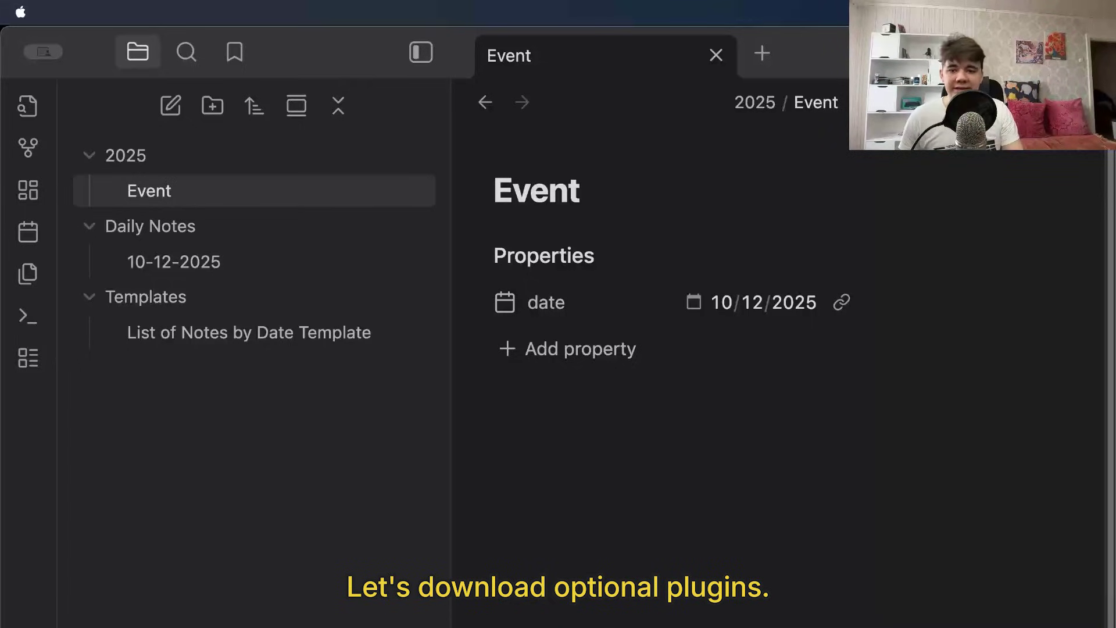
# Step: Install and enable the Templater community plugin
pyautogui.press('super+comma')
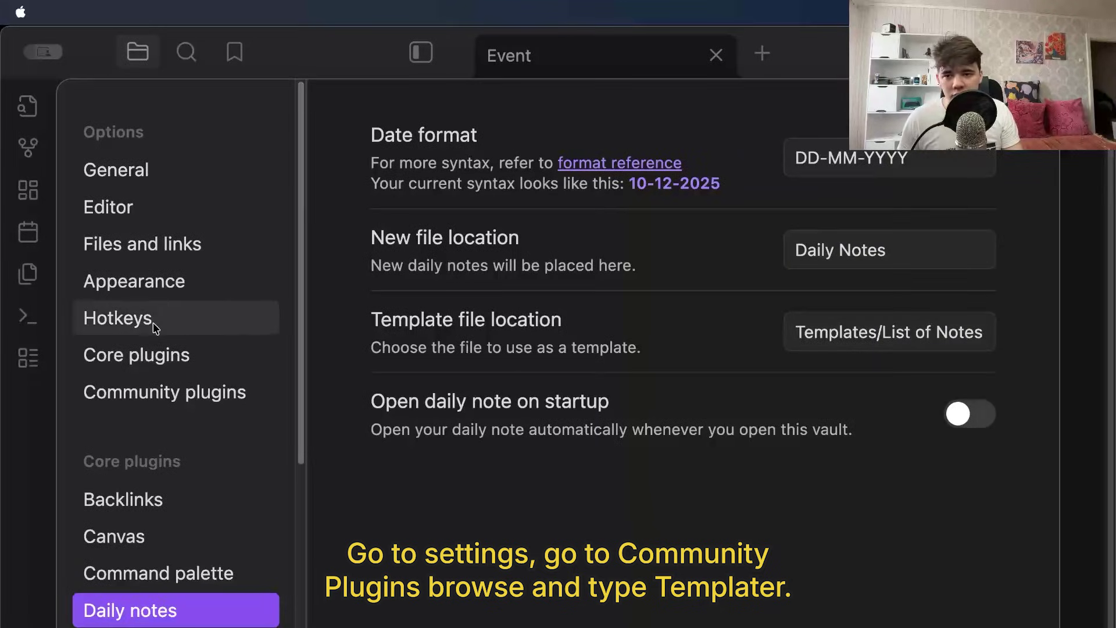
pyautogui.click(157, 392)
pyautogui.click(922, 260)
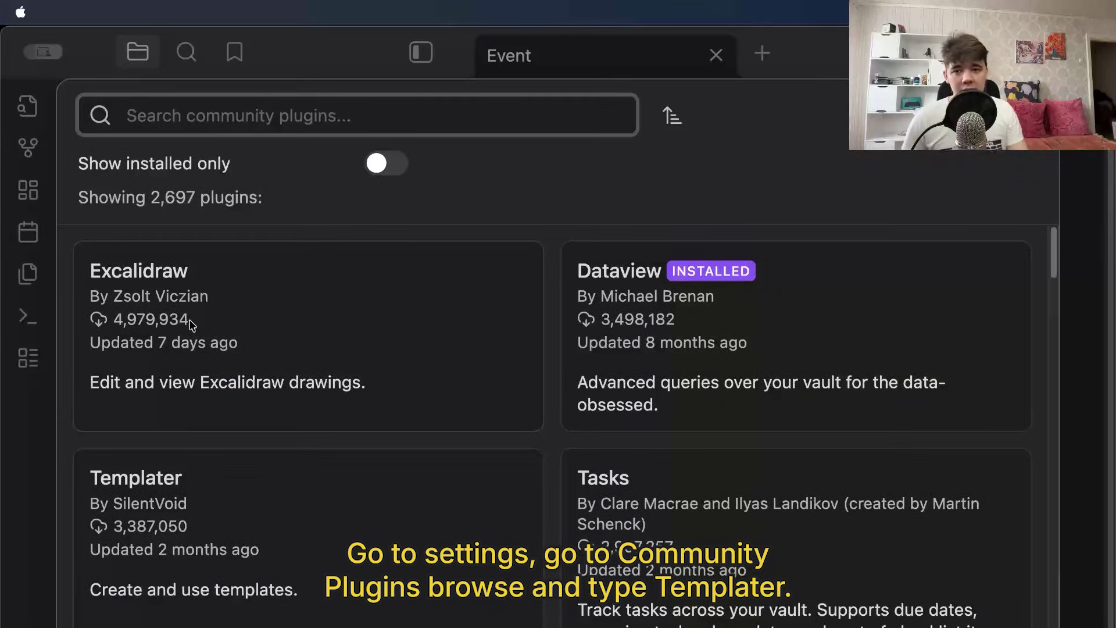
pyautogui.click(134, 480)
pyautogui.click(555, 462)
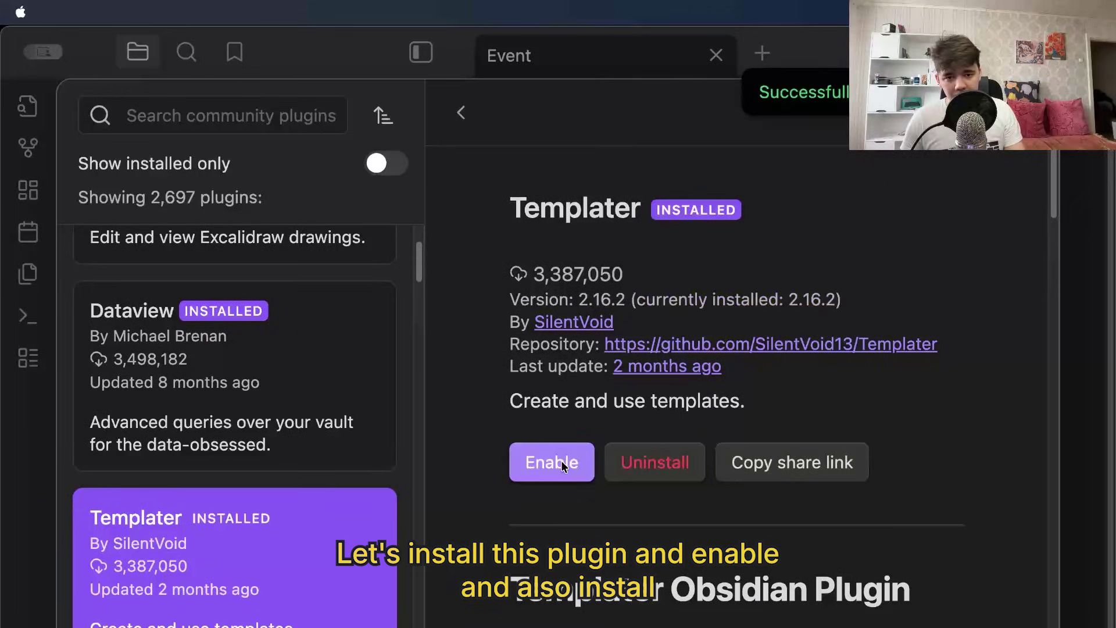
pyautogui.click(560, 460)
# Step: Search the community plugins for Calendar, then install and enable the plugin
pyautogui.click(201, 117)
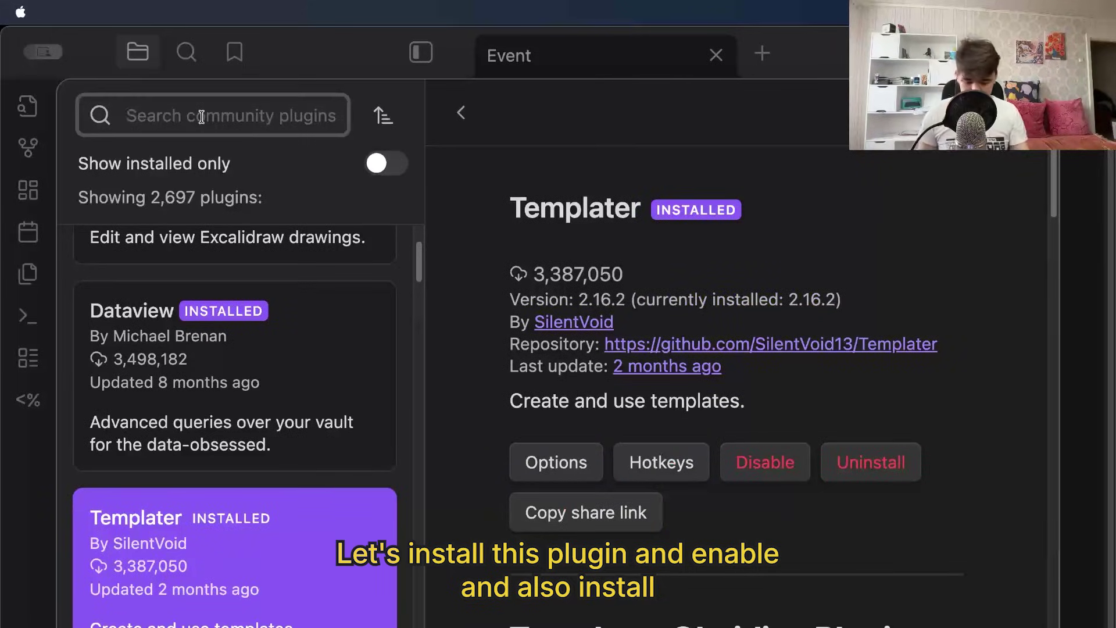
pyautogui.write('ccalen')
pyautogui.press('BackSpace')
pyautogui.press('BackSpace')
pyautogui.press('BackSpace')
pyautogui.press('BackSpace')
pyautogui.press('BackSpace')
pyautogui.write('alenda')
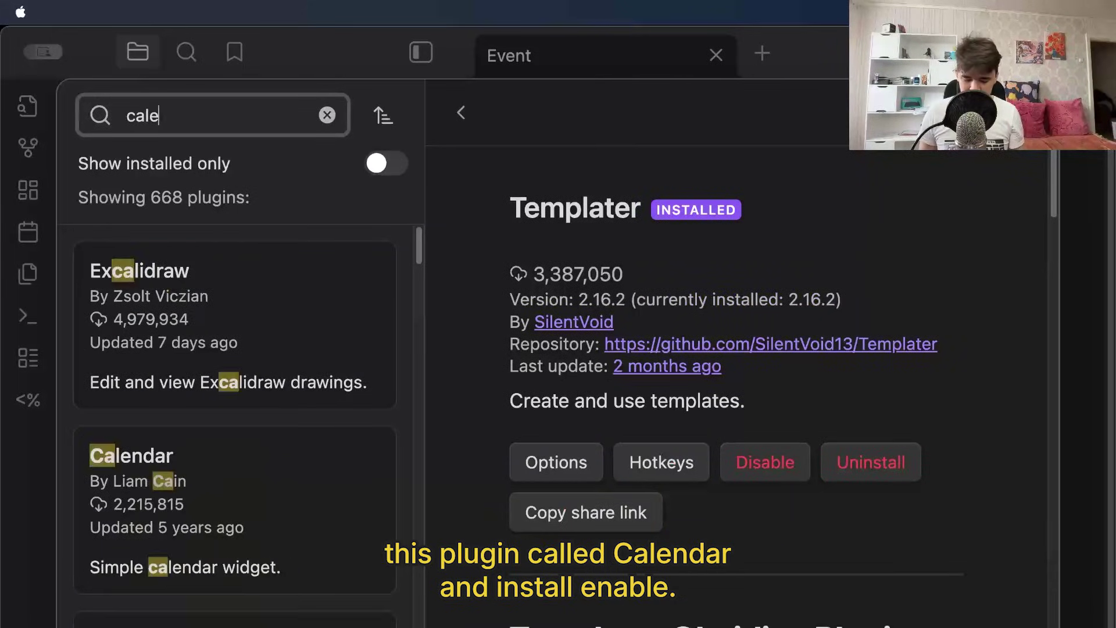
pyautogui.click(233, 291)
pyautogui.click(546, 489)
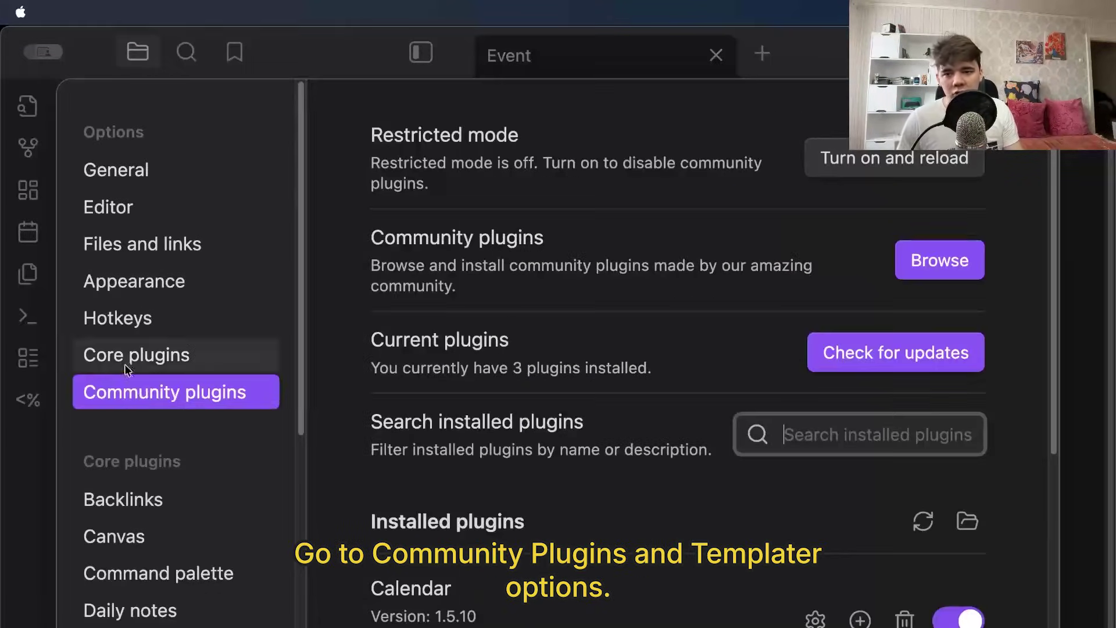
# Step: Set Templater's template folder location to Templates and check which templates its picker offers
pyautogui.scroll(-5, 395, 492)
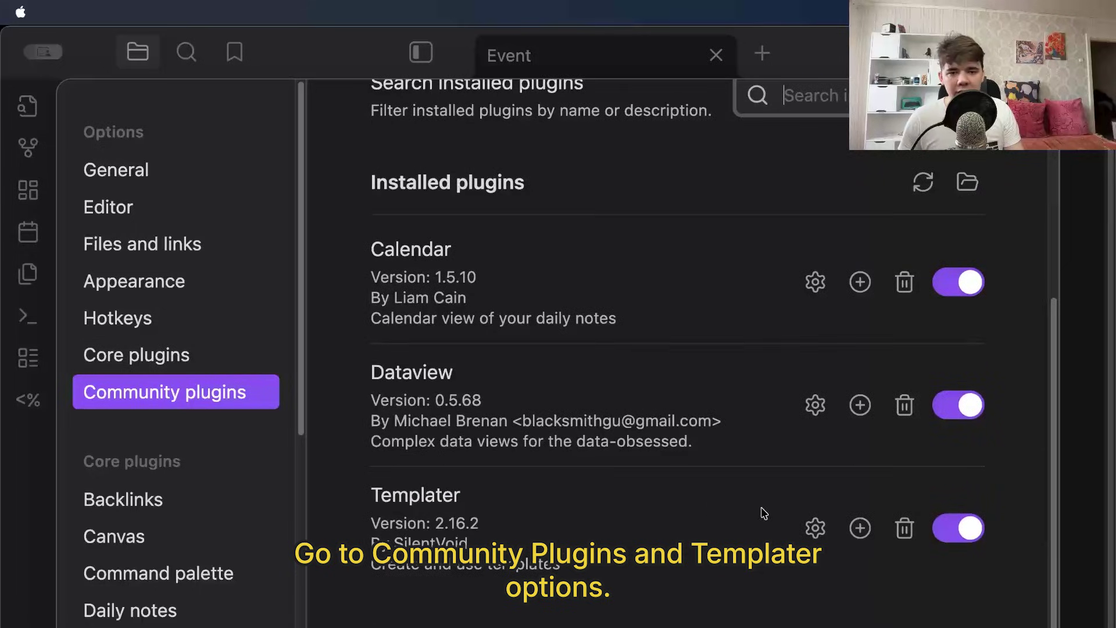
pyautogui.click(815, 528)
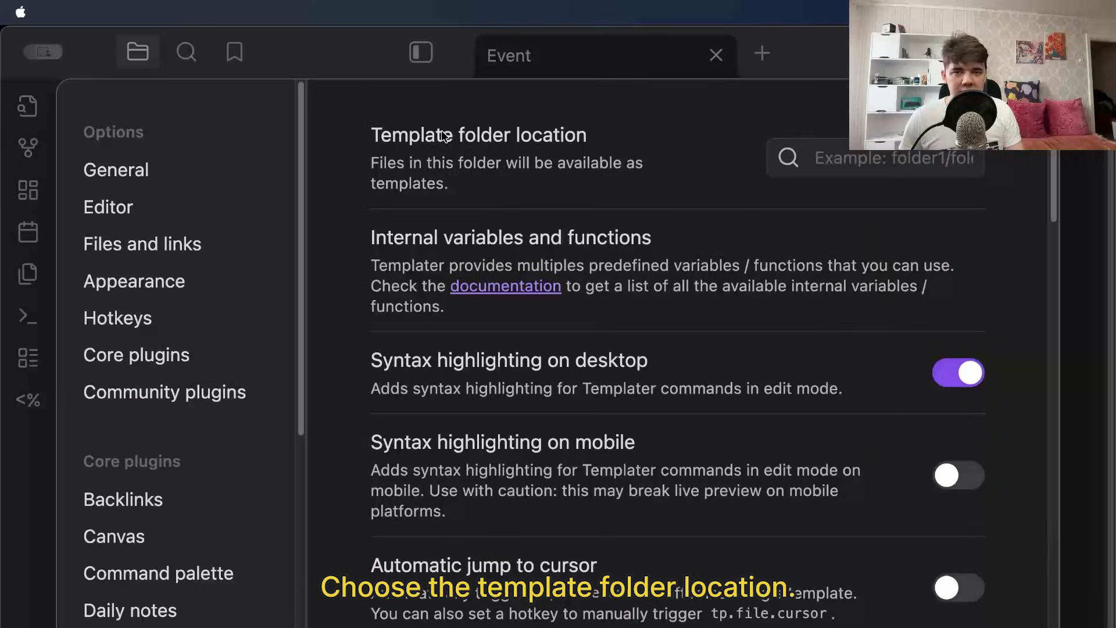
pyautogui.click(830, 156)
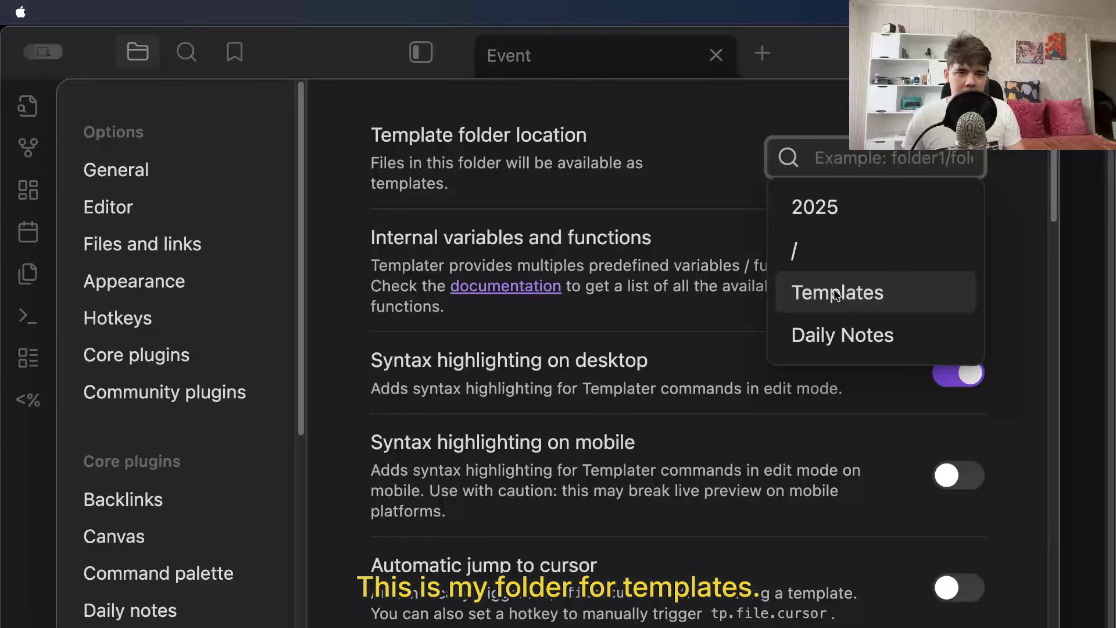
pyautogui.click(857, 290)
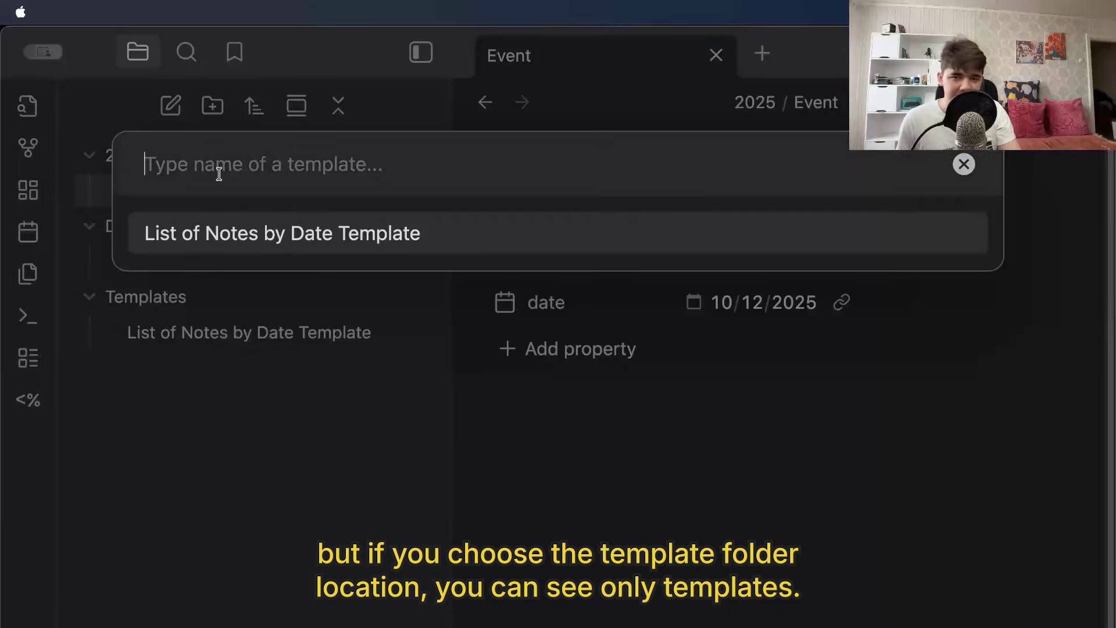
pyautogui.press('Escape')
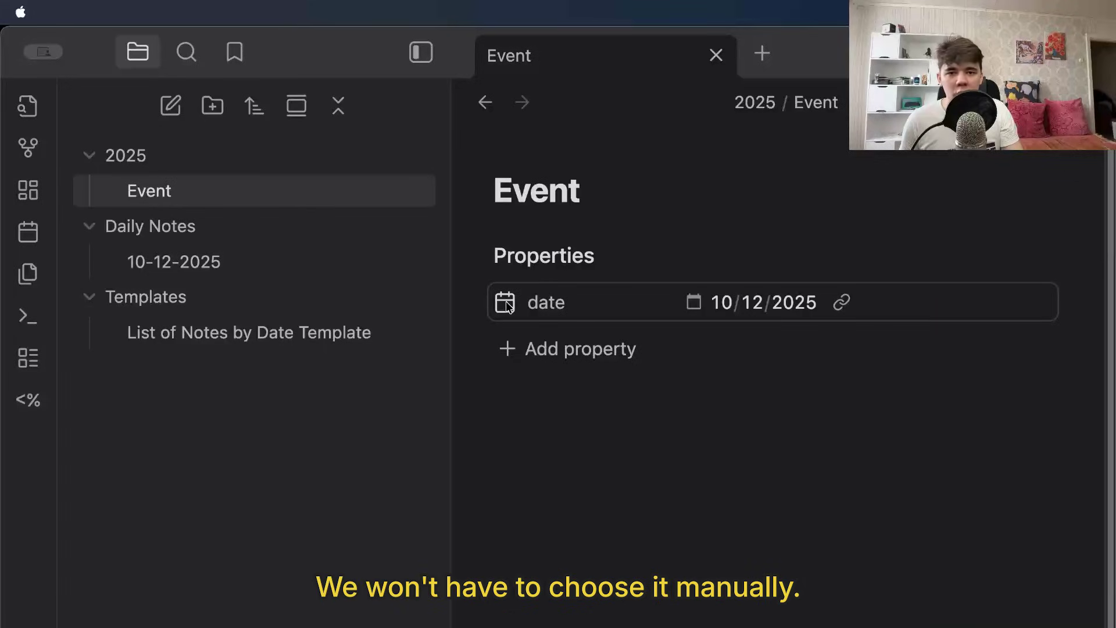
# Step: Create a Journaling Template note in the Templates folder and paste in the date property with <% tp.date.now("YYYY-MM-DD") %>
pyautogui.click(690, 303)
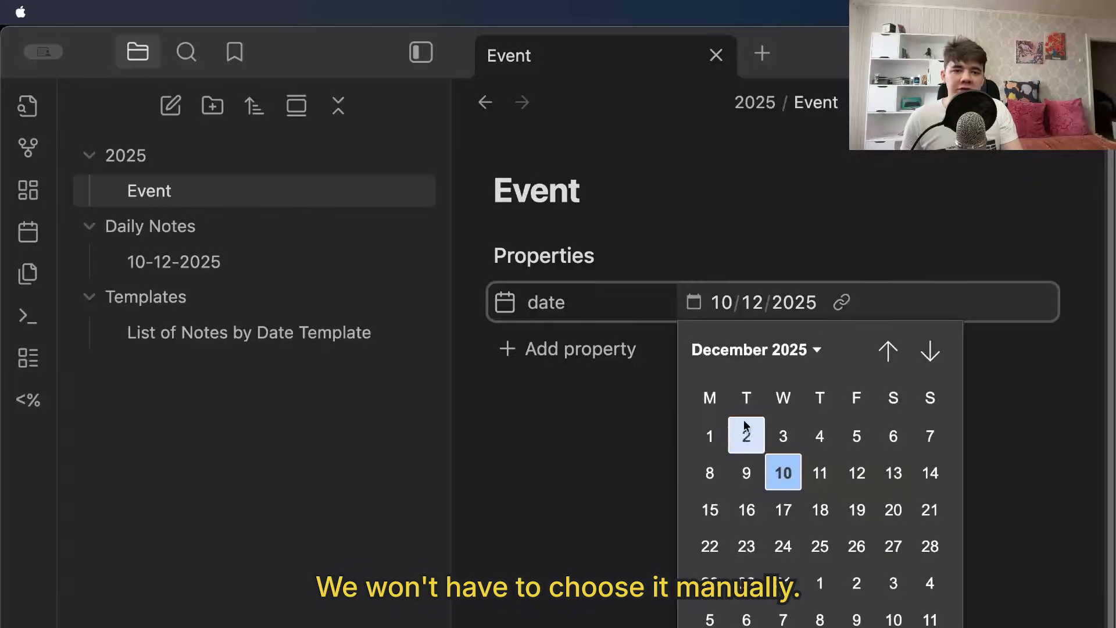
pyautogui.rightClick(200, 299)
pyautogui.click(272, 312)
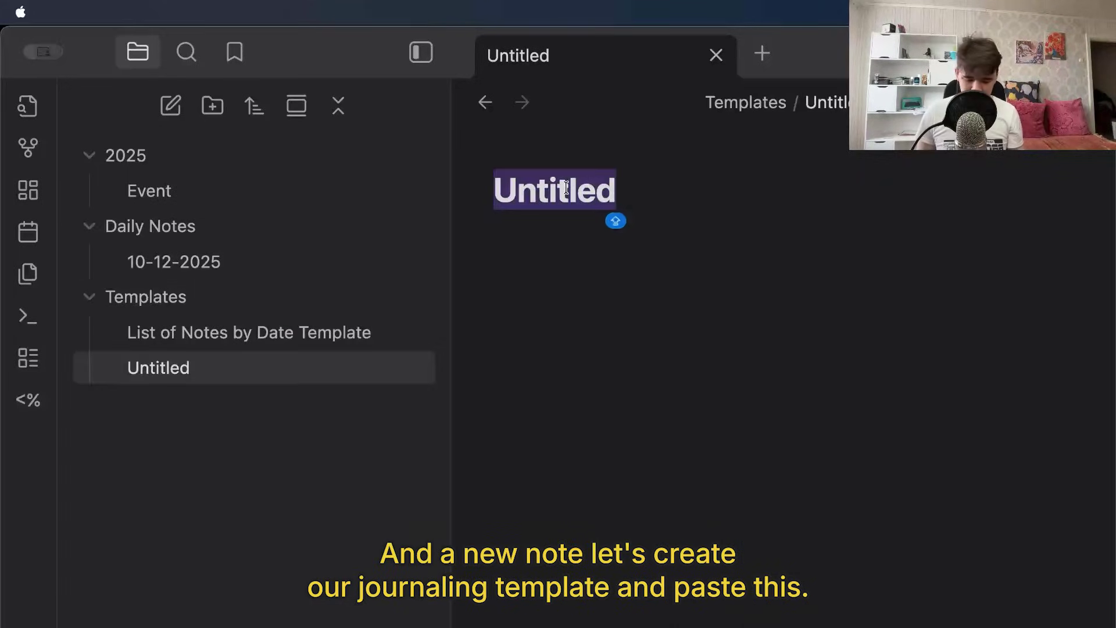
pyautogui.write('Journaling Template')
pyautogui.press('Return')
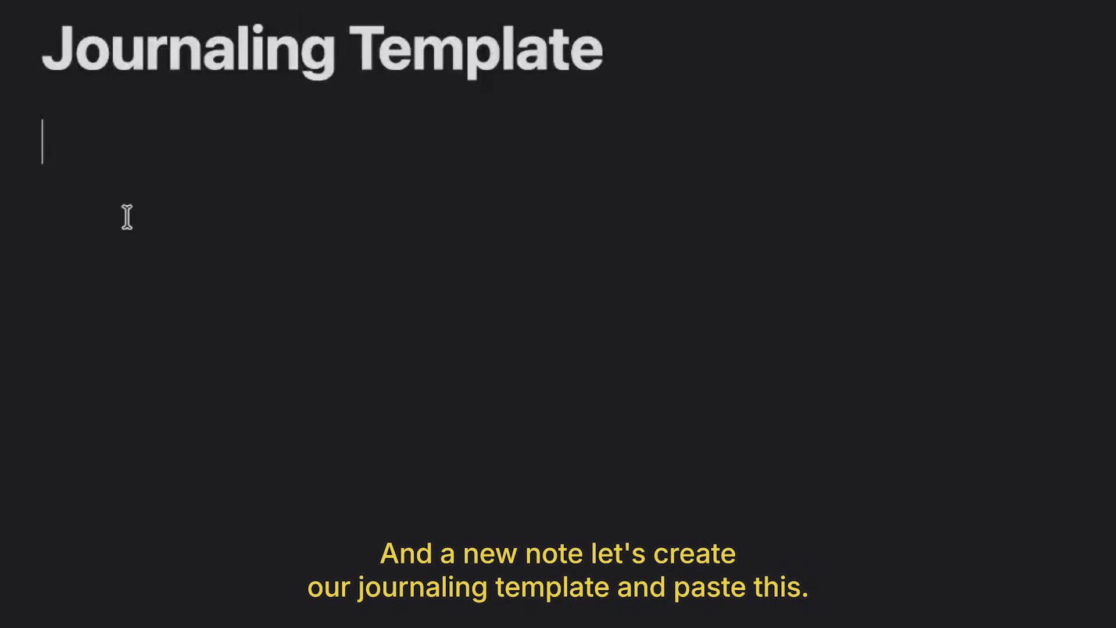
pyautogui.write('--- date: <% tp.date.now("YYYY-MM-DD") %> ---')
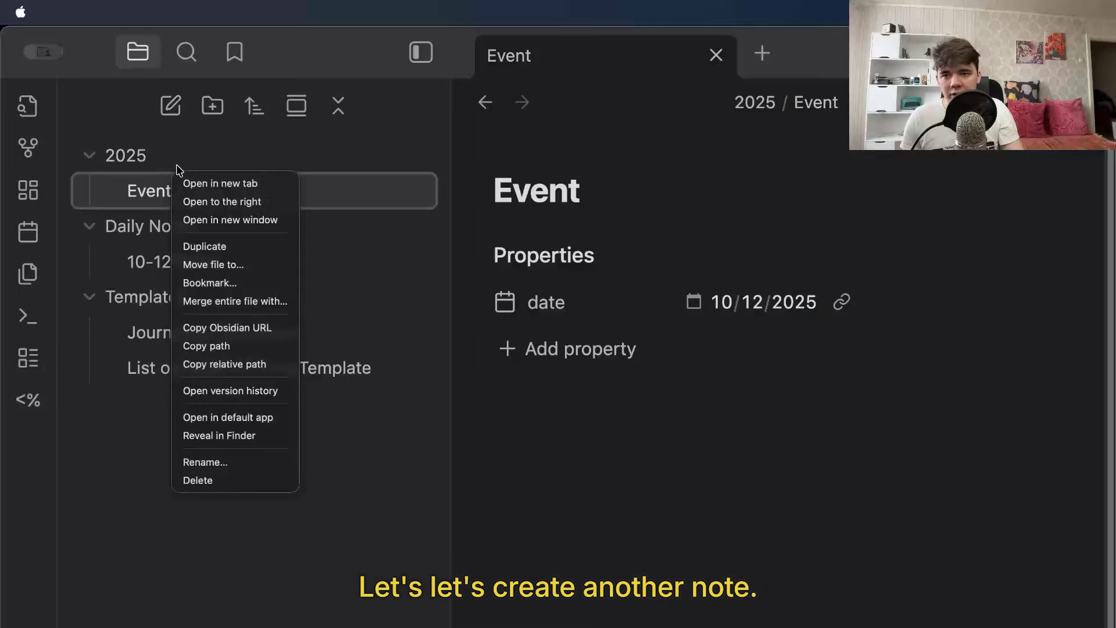
# Step: Create a new note named Example in the 2025 folder
pyautogui.rightClick(177, 155)
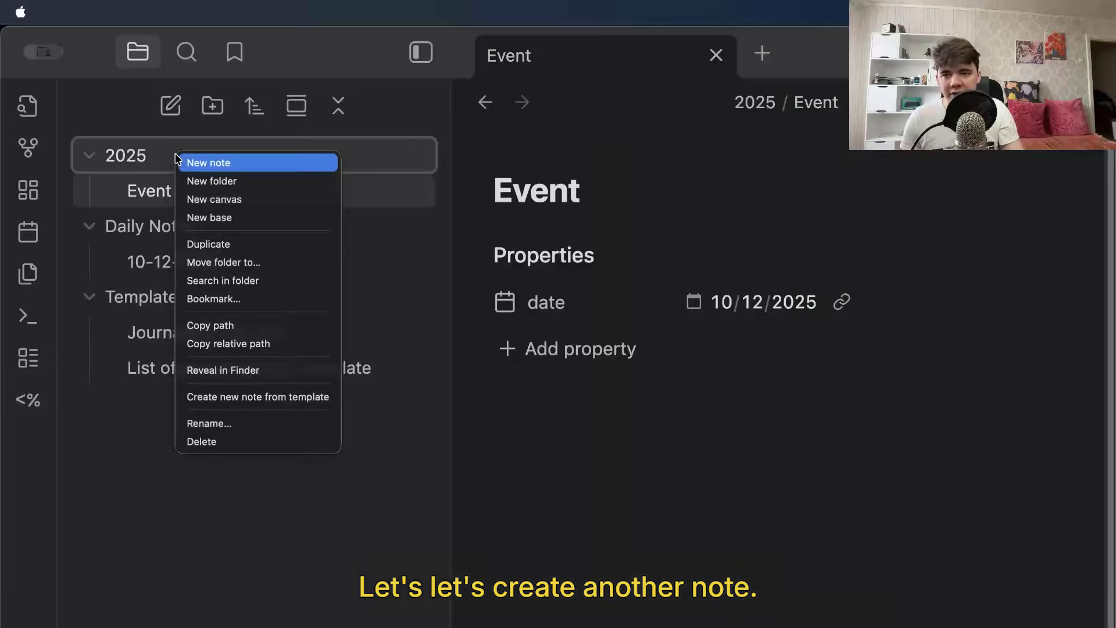
pyautogui.click(193, 163)
pyautogui.write('Example')
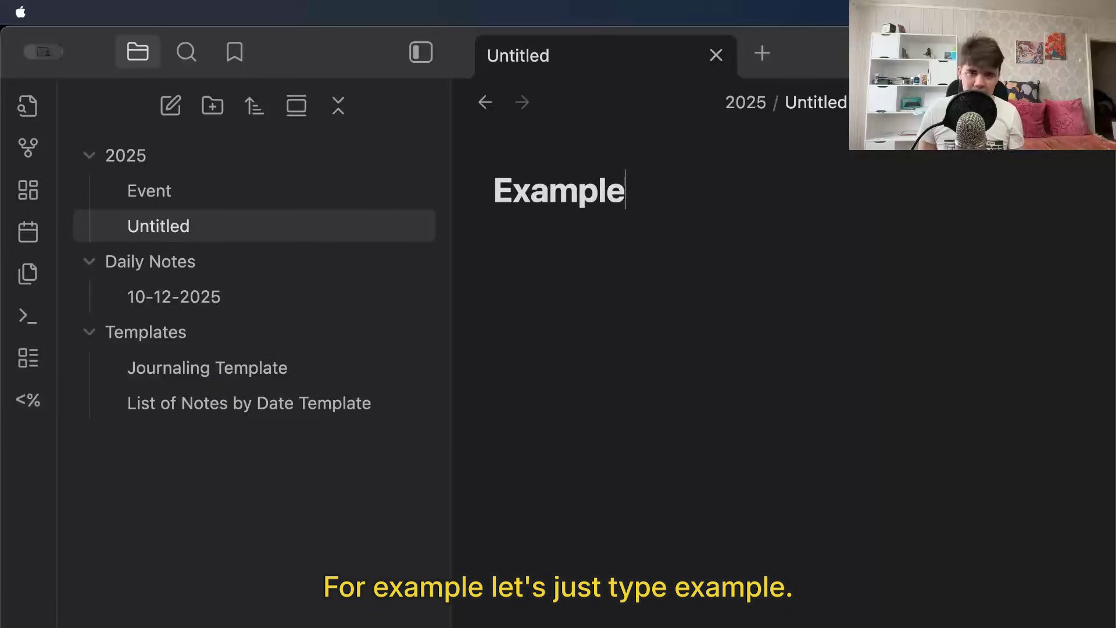
# Step: Confirm the Example note's title and insert the Journaling Template into the note with Templater
pyautogui.press('Return')
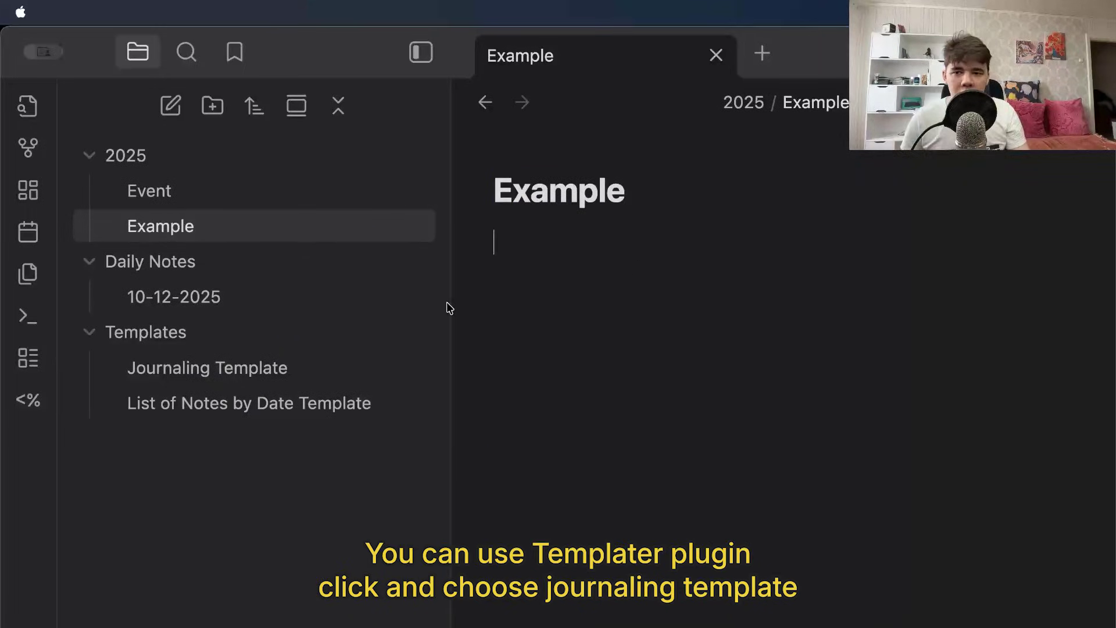
pyautogui.click(21, 407)
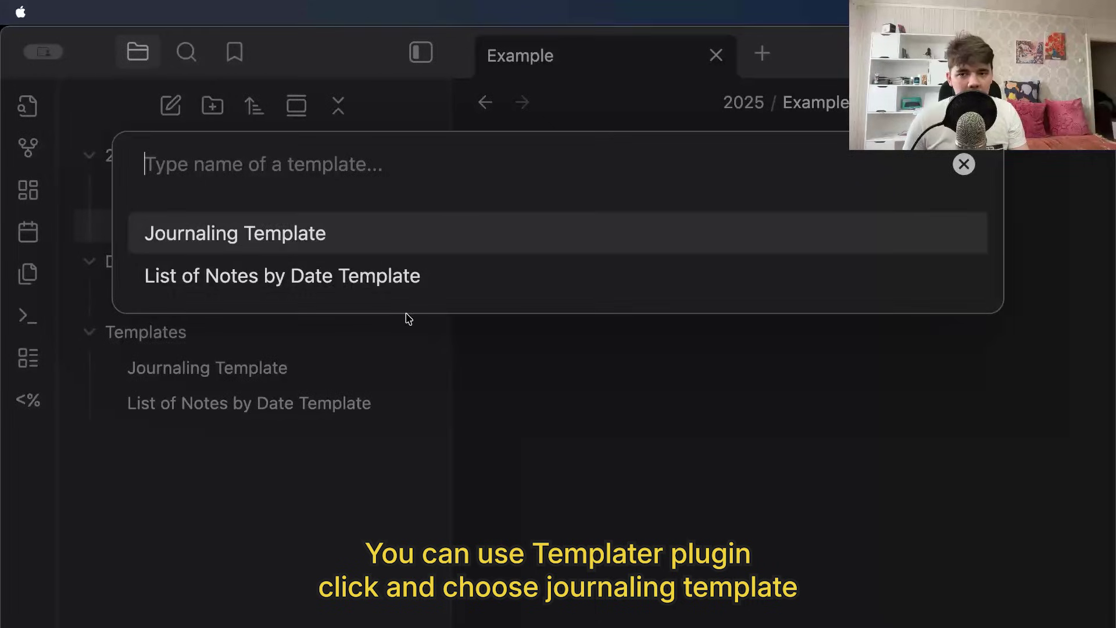
pyautogui.click(194, 244)
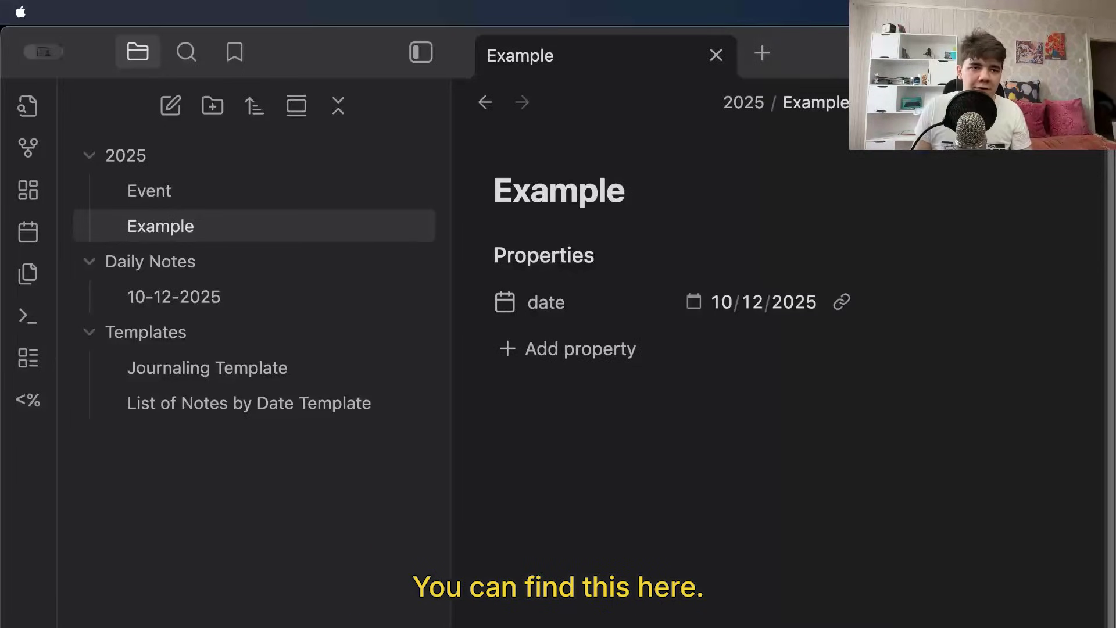
# Step: Show the calendar in the sidebar and create a new daily note from it for Monday, December 1, 2025
pyautogui.click(1090, 52)
pyautogui.click(951, 53)
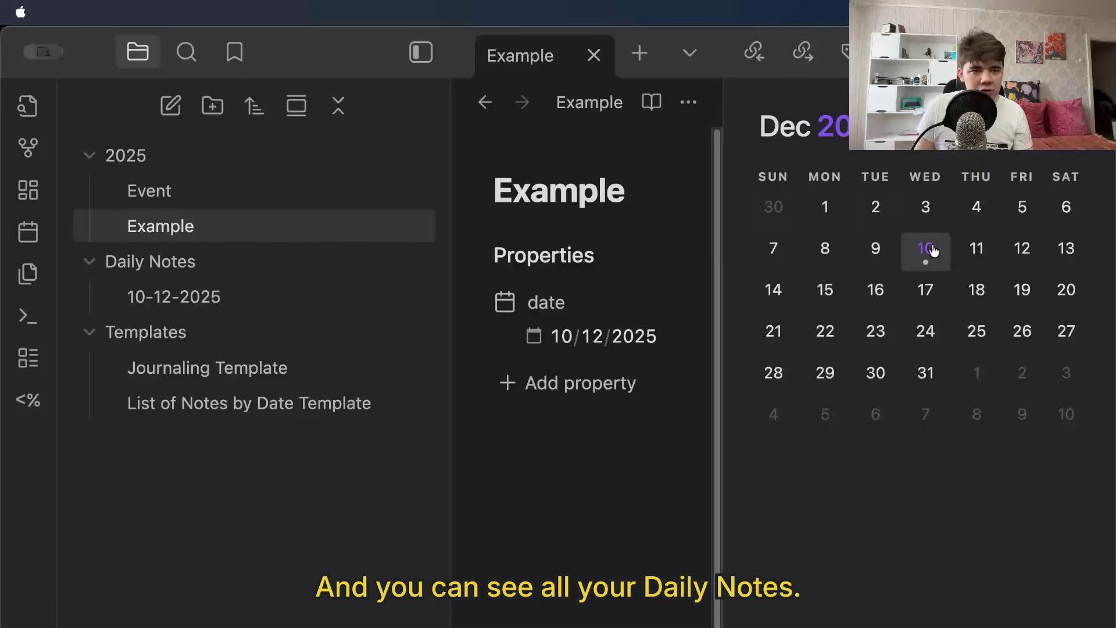
pyautogui.click(974, 126)
pyautogui.click(1069, 126)
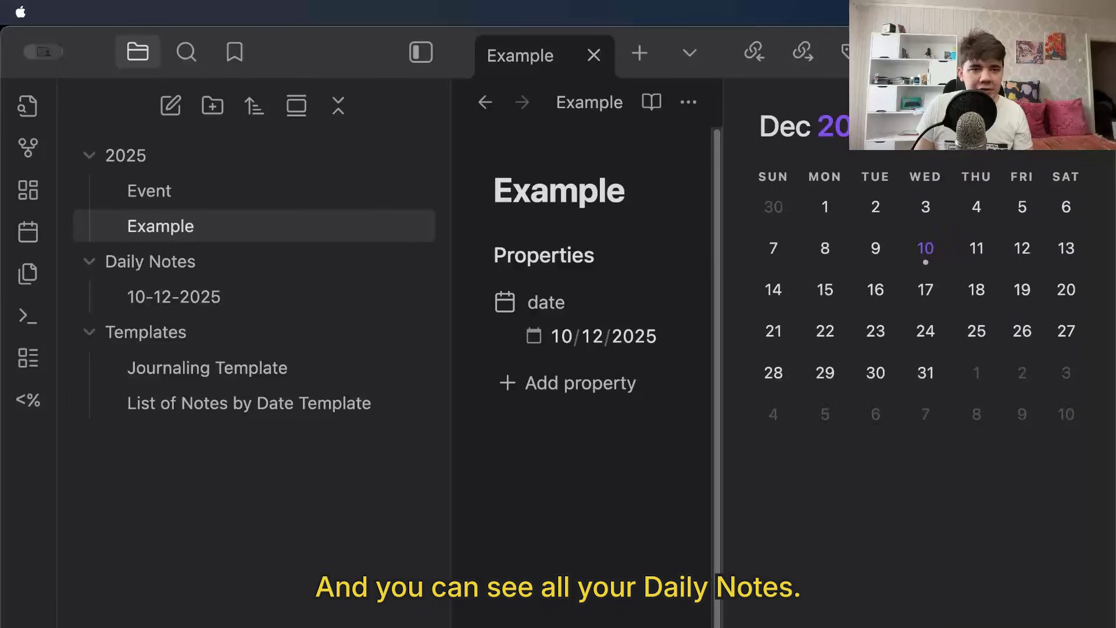
pyautogui.click(821, 210)
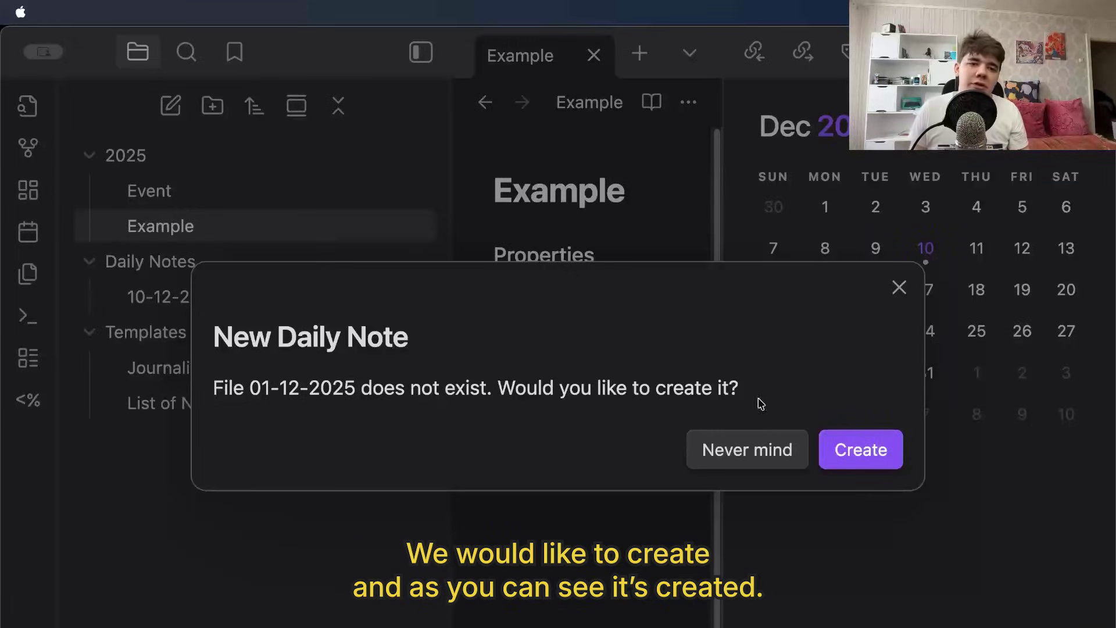
pyautogui.click(837, 448)
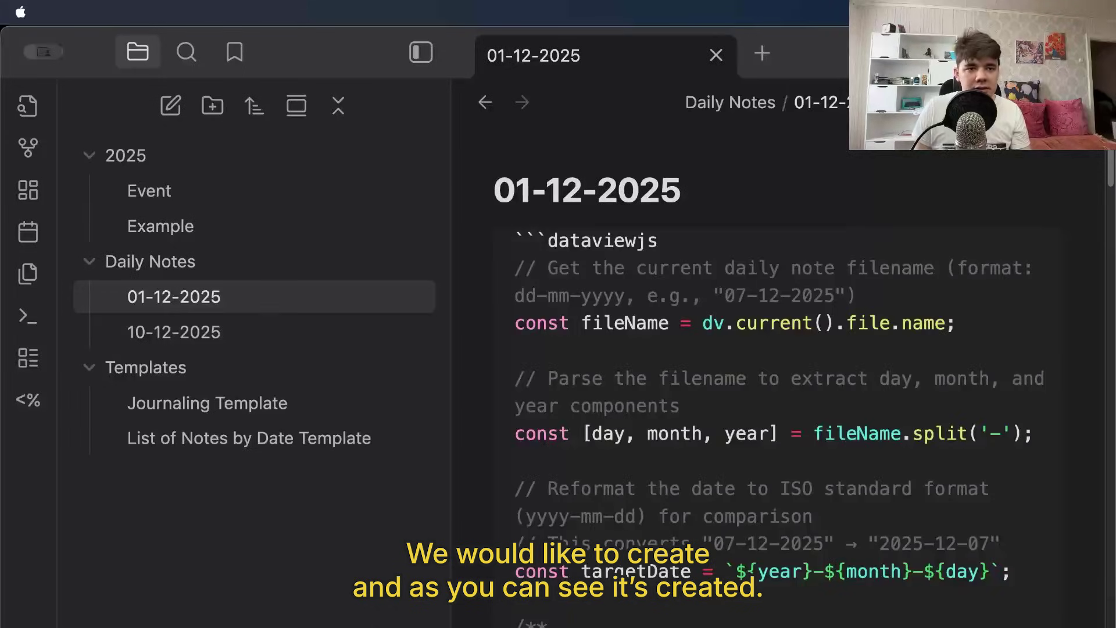
# Step: Switch the 01-12-2025 note to reading view and open the December 10 daily note from the calendar
pyautogui.click(1046, 102)
pyautogui.click(1087, 52)
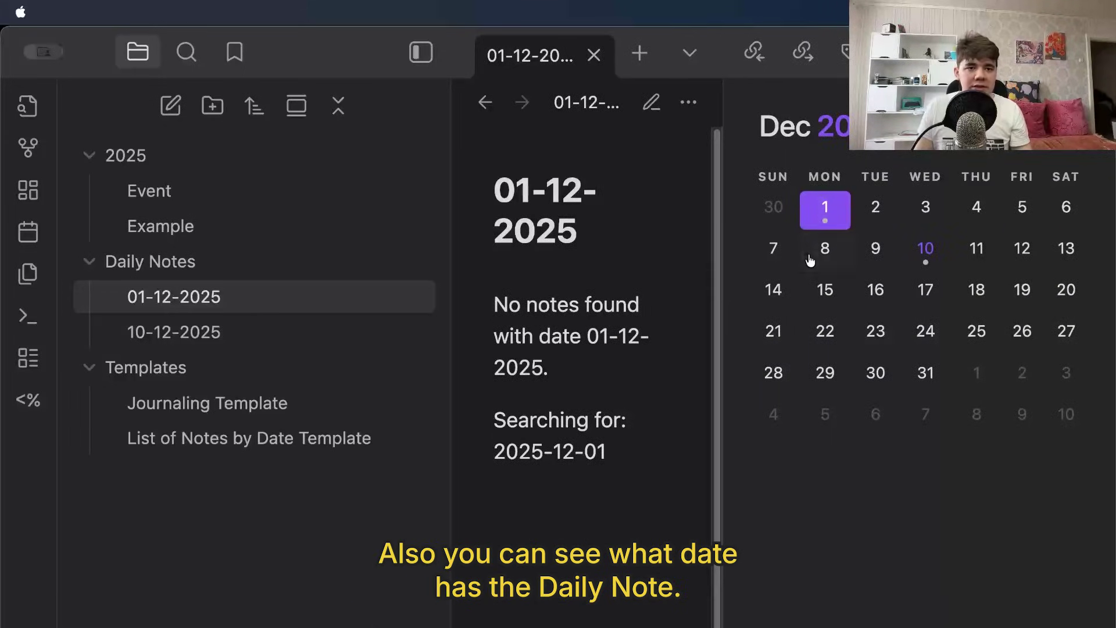
pyautogui.click(926, 250)
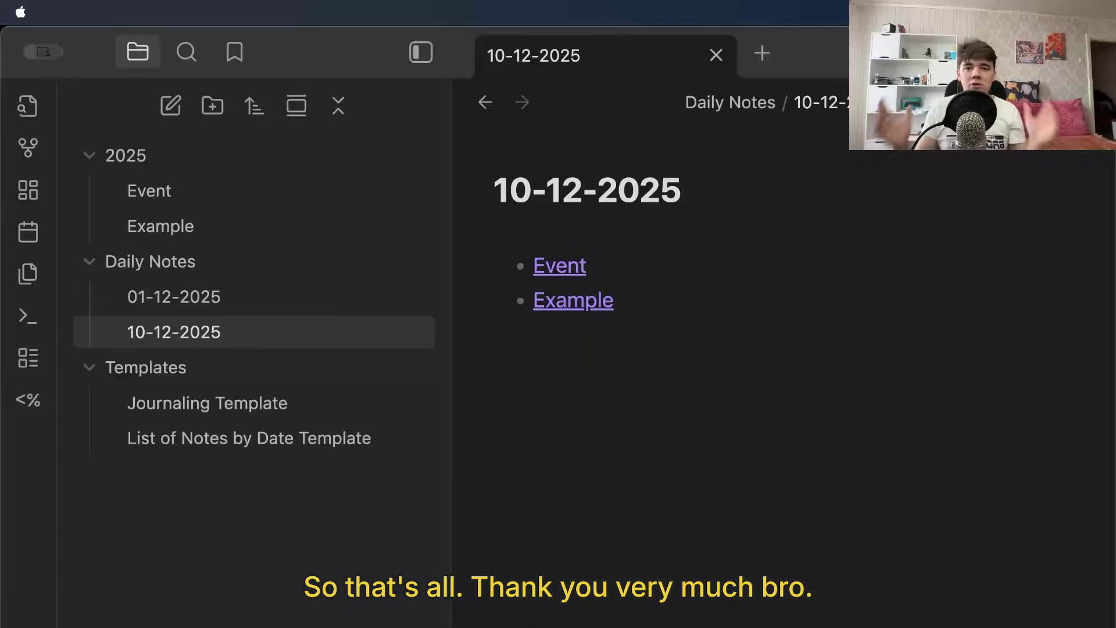